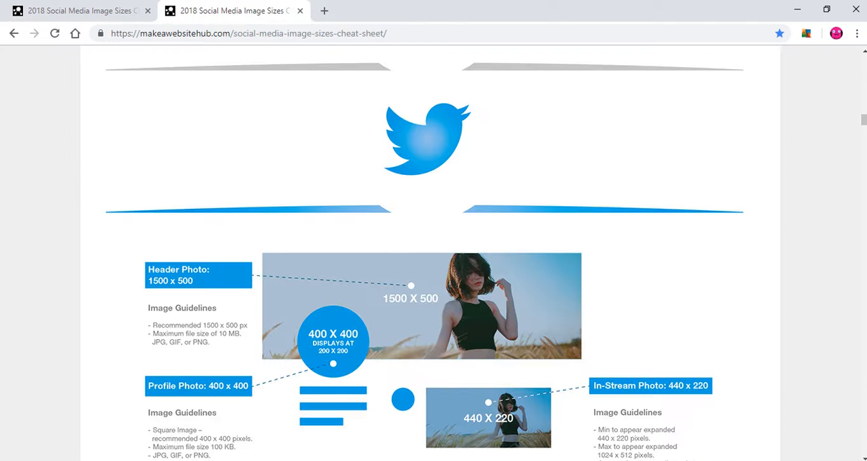
- Look up the recommended Twitter header photo size in the social media image sizes cheat sheet
{"action": "left_click", "coordinate": [65, 13]}
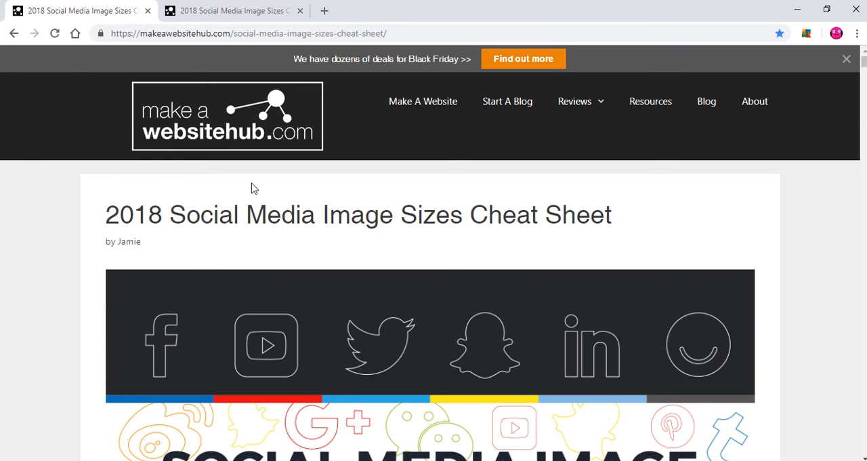
{"action": "left_click_drag", "start_coordinate": [181, 210], "coordinate": [477, 217]}
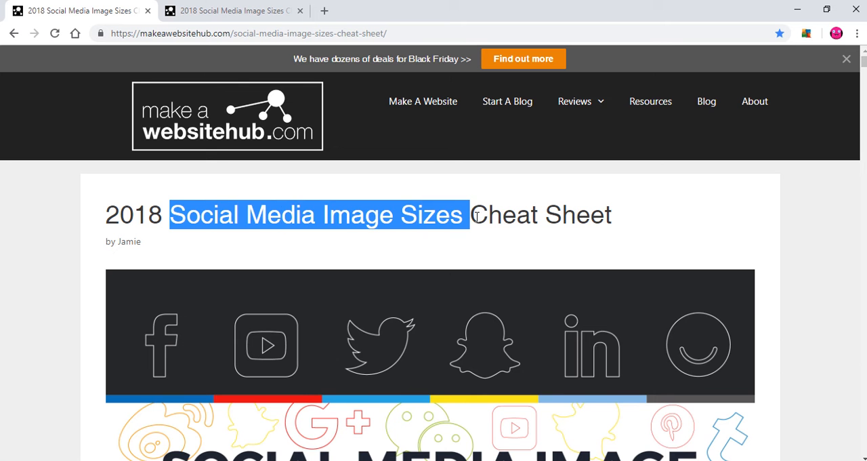
{"action": "left_click", "coordinate": [513, 211]}
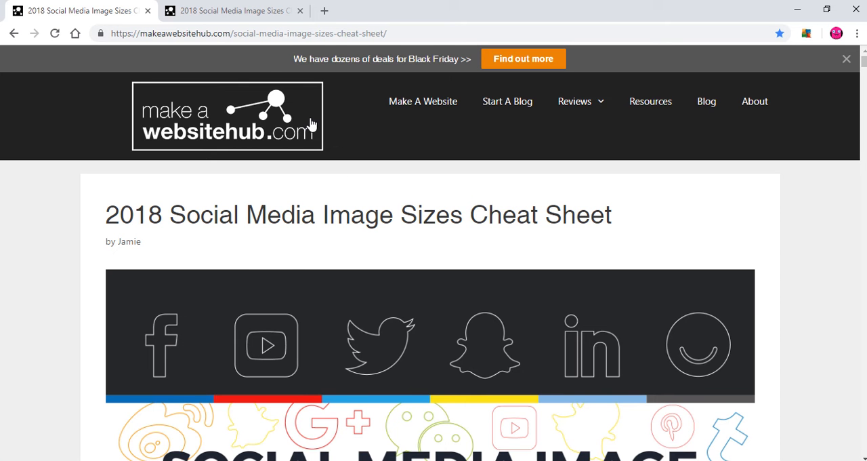
{"action": "left_click", "coordinate": [240, 18]}
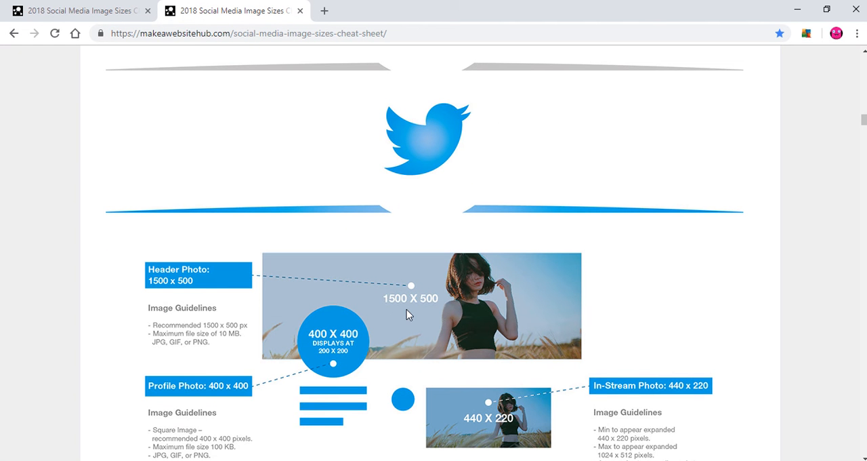
{"action": "scroll", "coordinate": [564, 202], "scroll_direction": "up", "scroll_amount": 9}
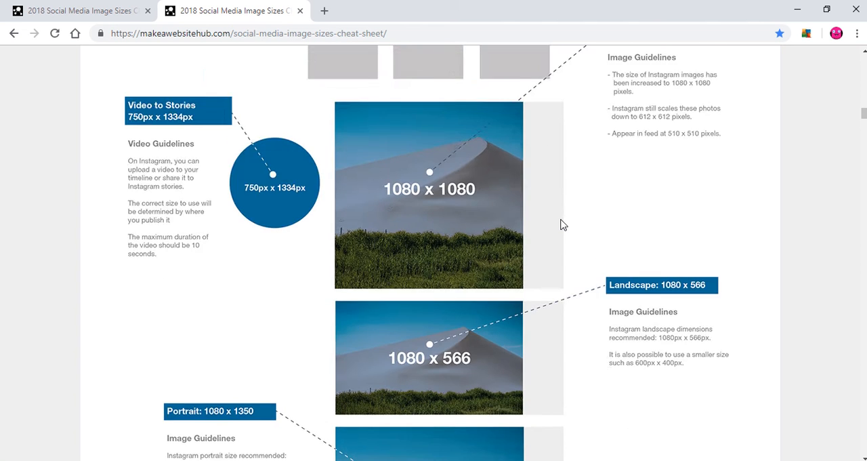
{"action": "scroll", "coordinate": [562, 224], "scroll_direction": "down", "scroll_amount": 9}
{"action": "scroll", "coordinate": [562, 224], "scroll_direction": "down", "scroll_amount": 1}
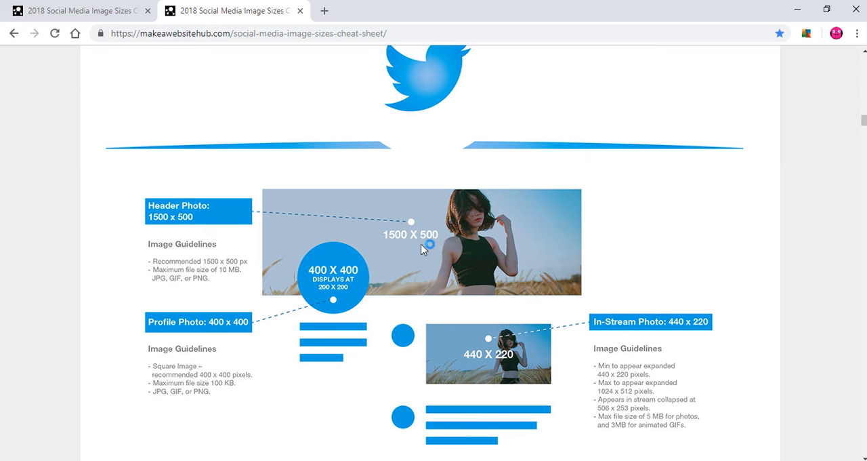
- Switch to Photoshop and create a new document 1500 pixels wide and 500 pixels high
{"action": "left_click", "coordinate": [462, 460]}
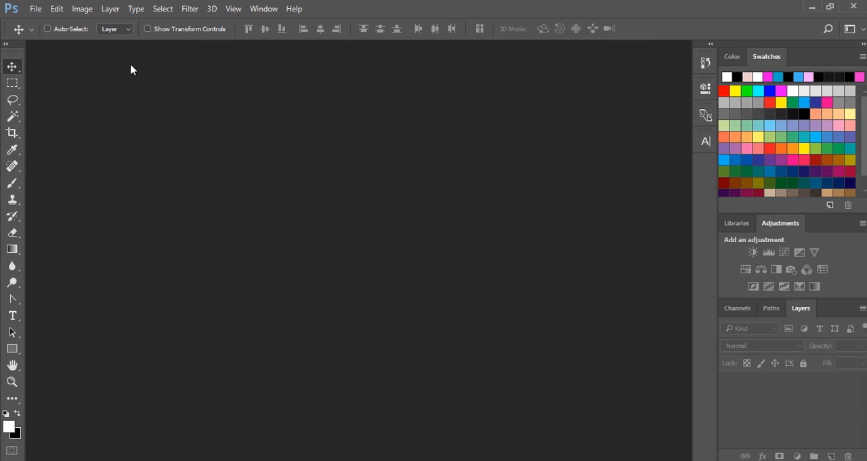
{"action": "left_click", "coordinate": [35, 8]}
{"action": "left_click", "coordinate": [30, 20]}
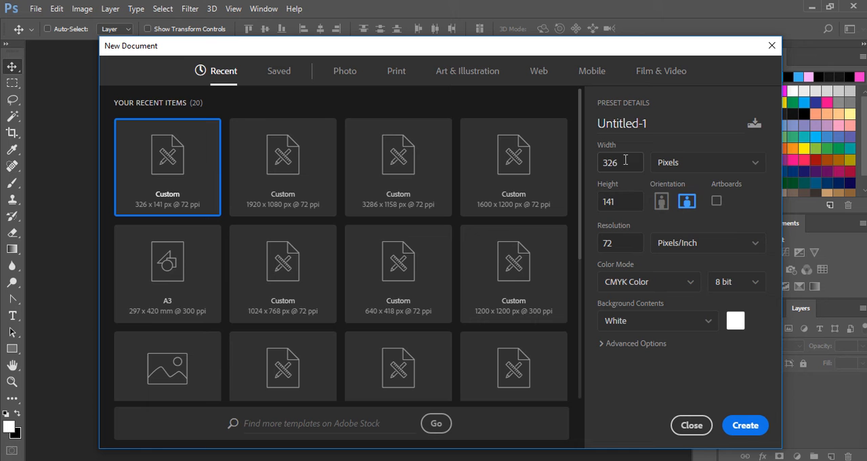
{"action": "double_click", "coordinate": [625, 160]}
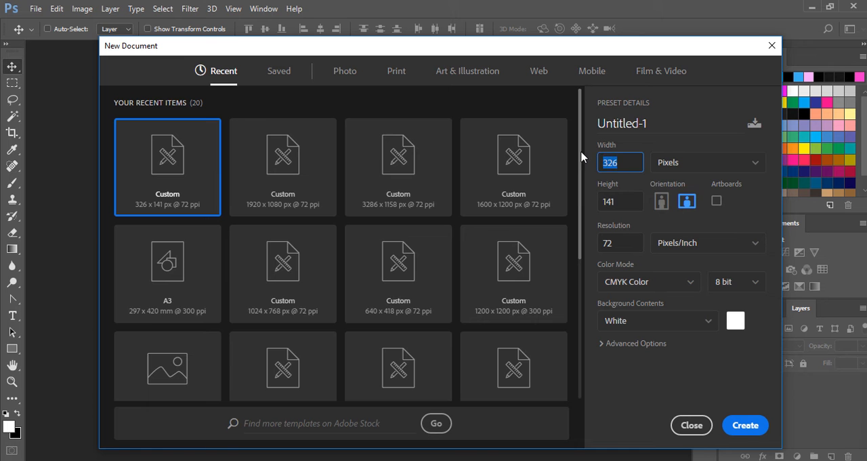
{"action": "type", "text": "1500"}
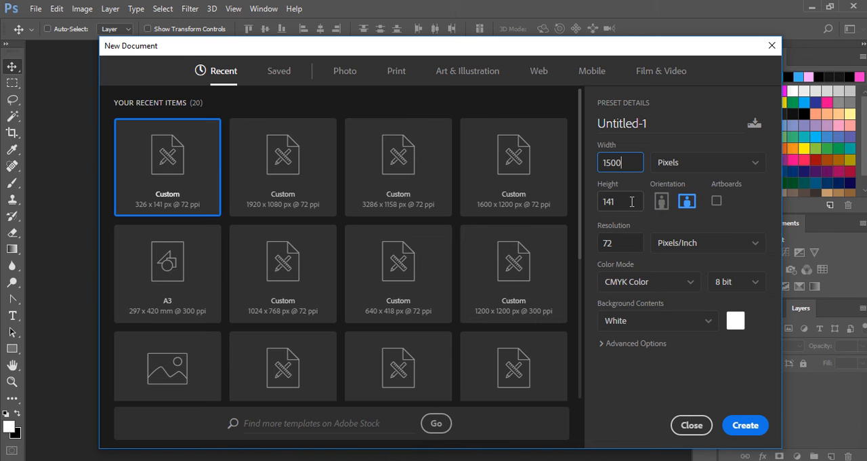
{"action": "key", "text": "Tab"}
{"action": "key", "text": "Tab"}
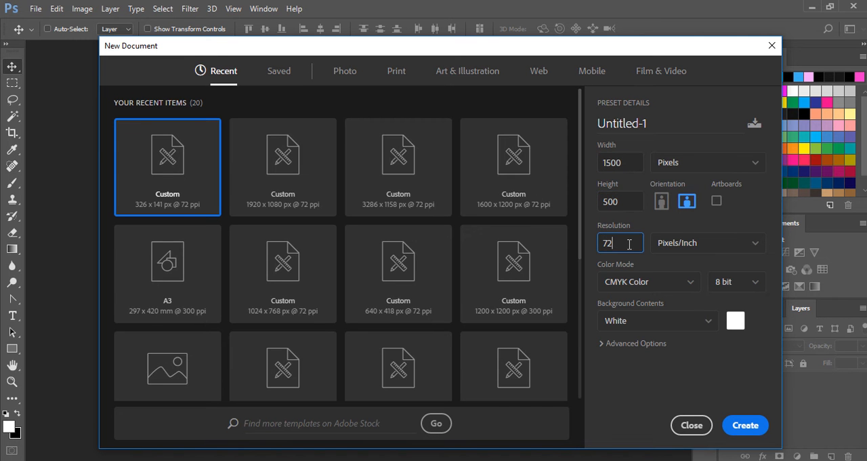
{"action": "left_click", "coordinate": [752, 429]}
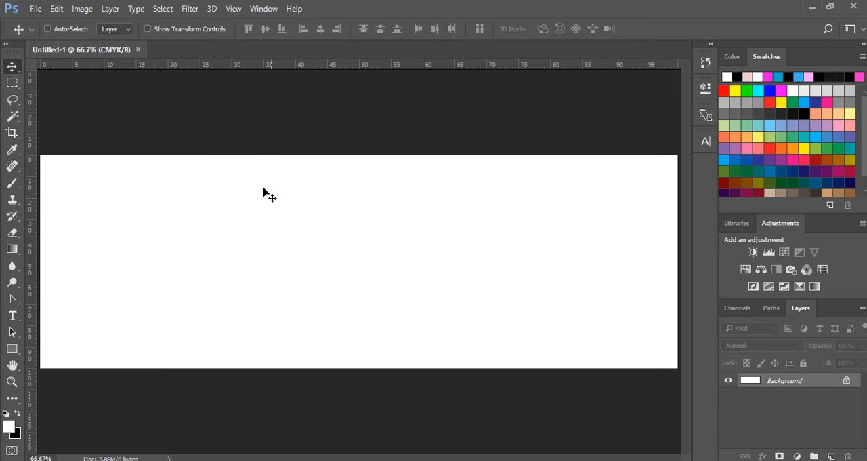
- Open the image Great Ideas Wall.jpg from the Photoshop Tutorial folder
{"action": "left_click", "coordinate": [35, 9]}
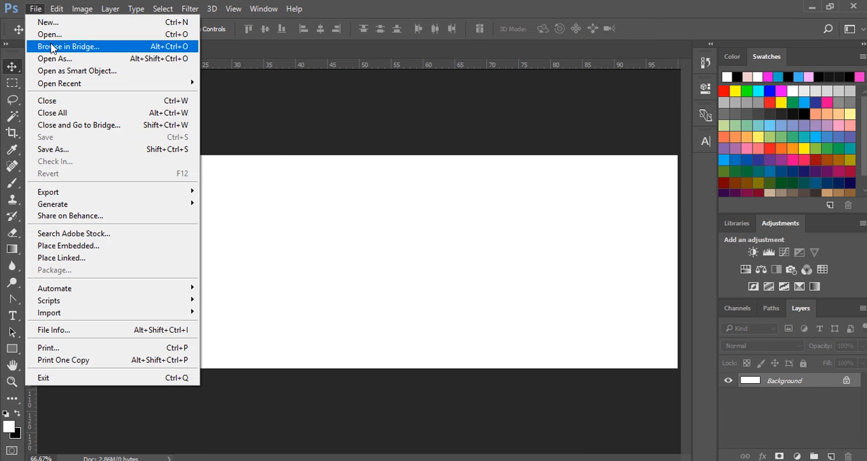
{"action": "left_click", "coordinate": [53, 34]}
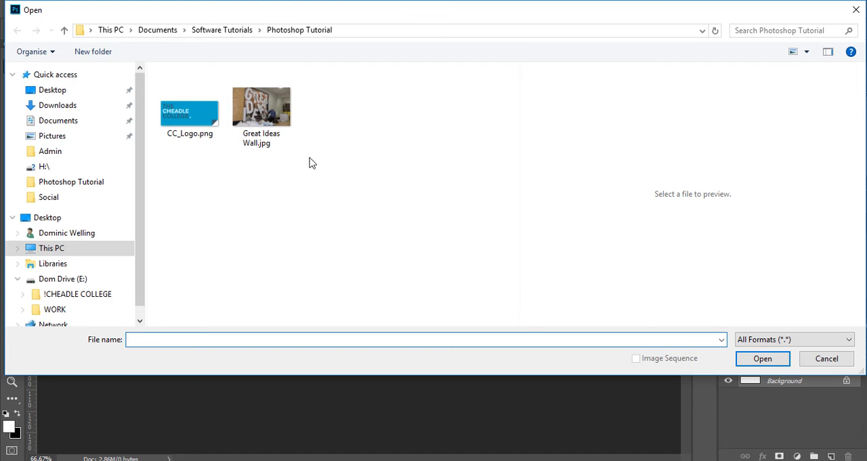
{"action": "left_click", "coordinate": [262, 111]}
{"action": "left_click", "coordinate": [748, 358]}
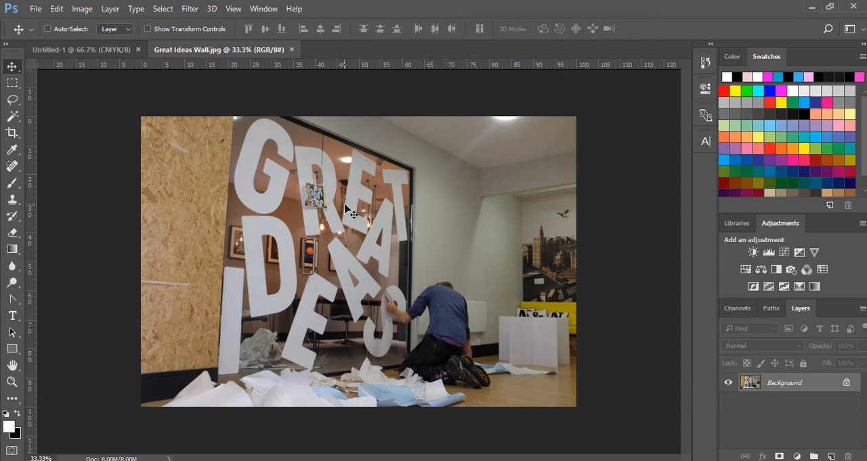
- Try copying the Great Ideas Wall photo into the blank document, undo the placement and return to the photo
{"action": "left_click", "coordinate": [95, 52]}
{"action": "left_click_drag", "start_coordinate": [95, 51], "coordinate": [260, 212]}
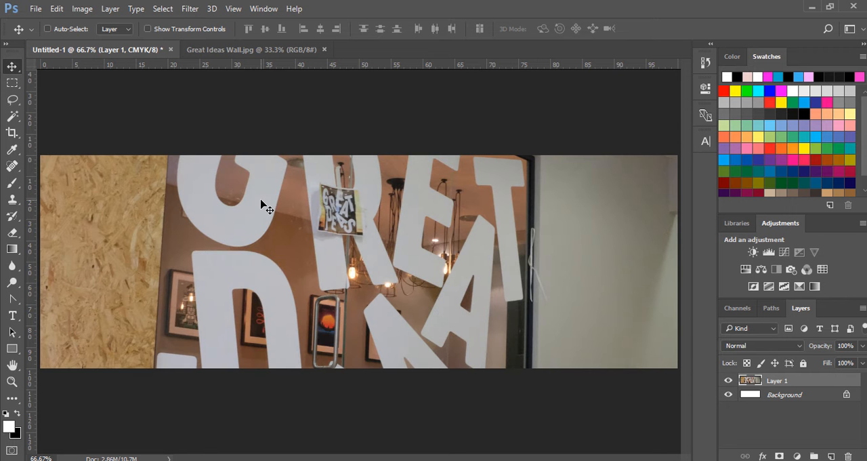
{"action": "key", "text": "ctrl+z"}
{"action": "left_click", "coordinate": [249, 50]}
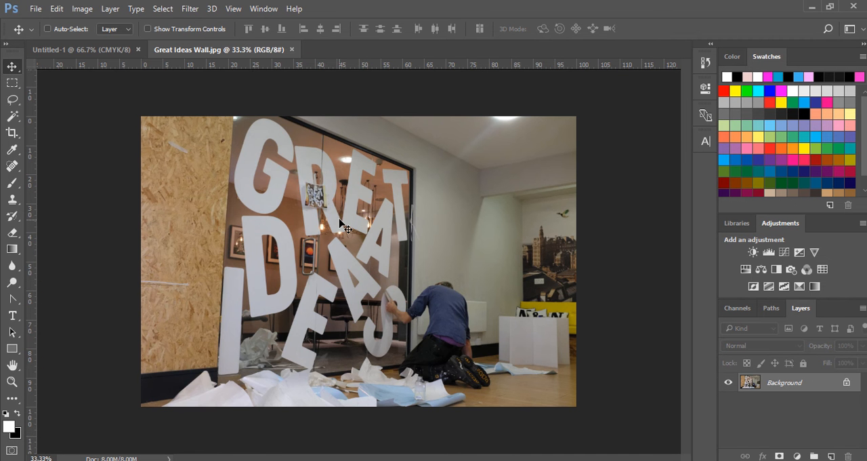
- Copy the Great Ideas Wall photo into the blank Untitled-1 document as a new layer and check it by toggling its visibility
{"action": "left_click_drag", "start_coordinate": [346, 227], "coordinate": [102, 66]}
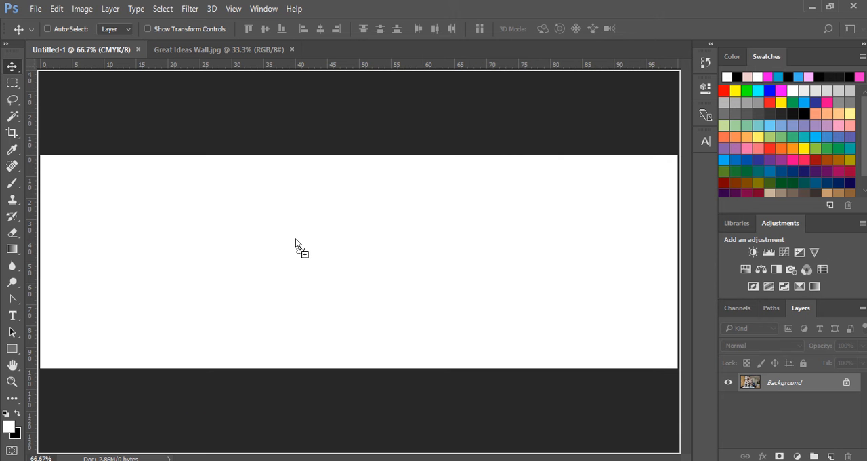
{"action": "left_click_drag", "start_coordinate": [295, 238], "coordinate": [295, 241]}
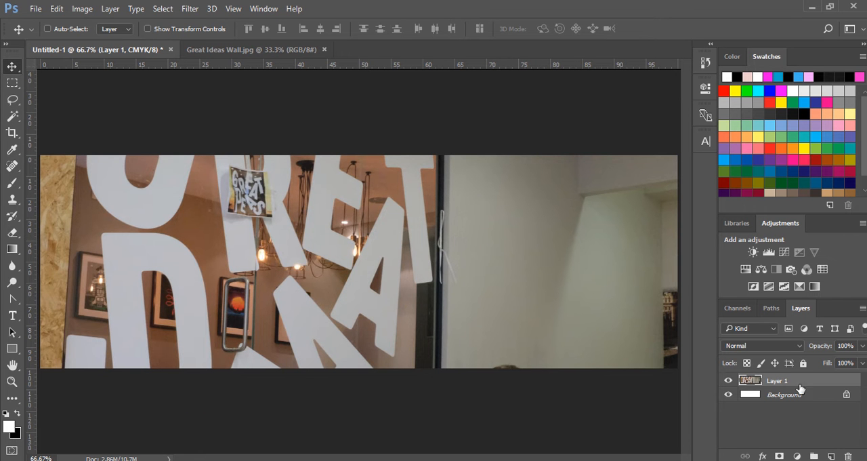
{"action": "left_click", "coordinate": [729, 380]}
{"action": "left_click", "coordinate": [728, 380]}
- Scale the photo layer proportionally with Free Transform to about 79.5%, keeping it wide enough to cover the canvas
{"action": "key", "text": "ctrl+t"}
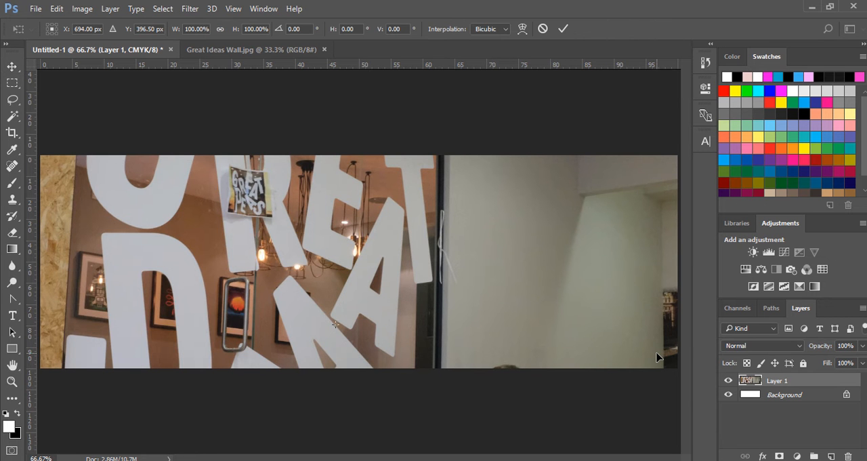
{"action": "key", "text": "ctrl+minus"}
{"action": "key", "text": "ctrl+minus"}
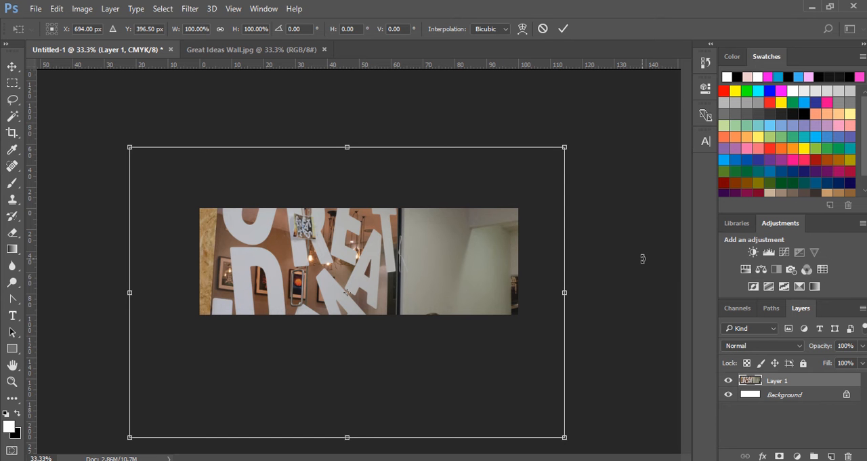
{"action": "left_click", "coordinate": [56, 8]}
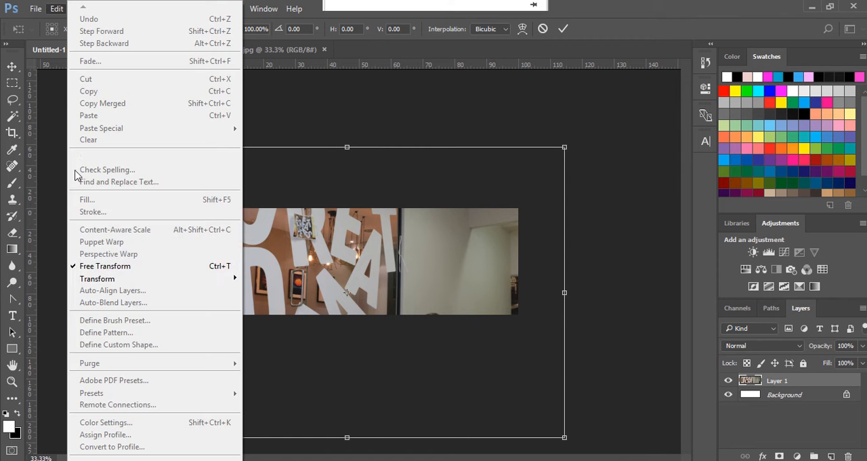
{"action": "left_click", "coordinate": [430, 17]}
{"action": "left_click_drag", "start_coordinate": [567, 145], "coordinate": [517, 179]}
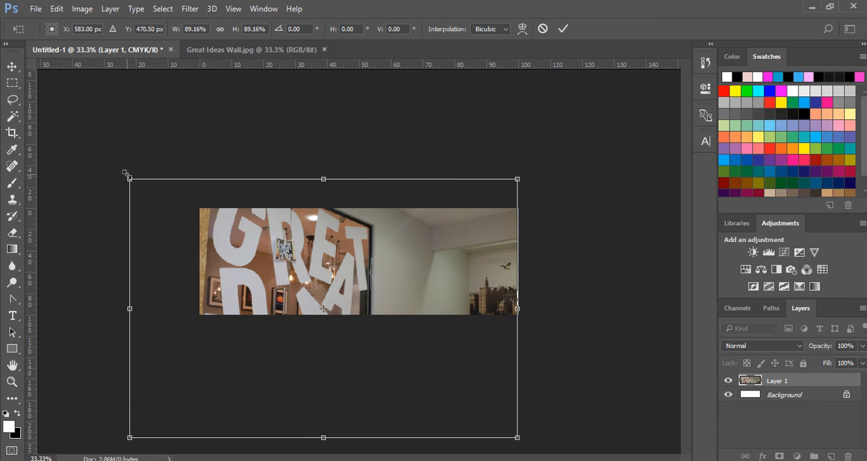
{"action": "left_click_drag", "start_coordinate": [129, 179], "coordinate": [160, 214]}
{"action": "left_click_drag", "start_coordinate": [168, 437], "coordinate": [142, 345]}
{"action": "left_click_drag", "start_coordinate": [388, 300], "coordinate": [439, 259]}
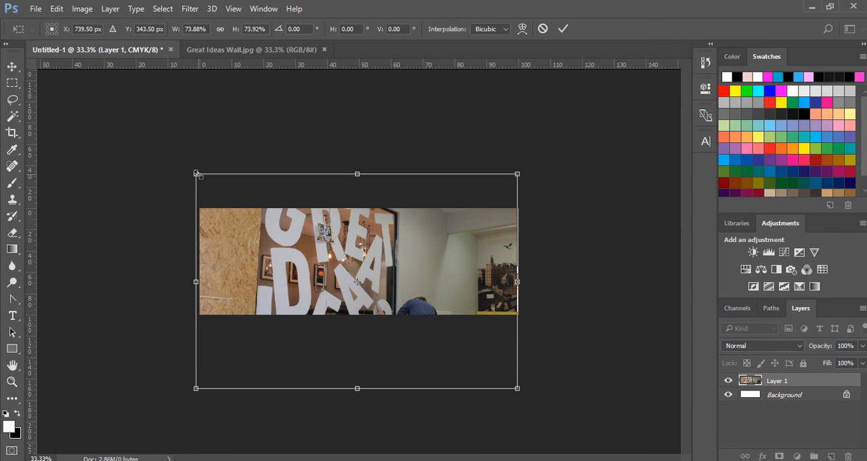
{"action": "left_click_drag", "start_coordinate": [197, 174], "coordinate": [173, 157]}
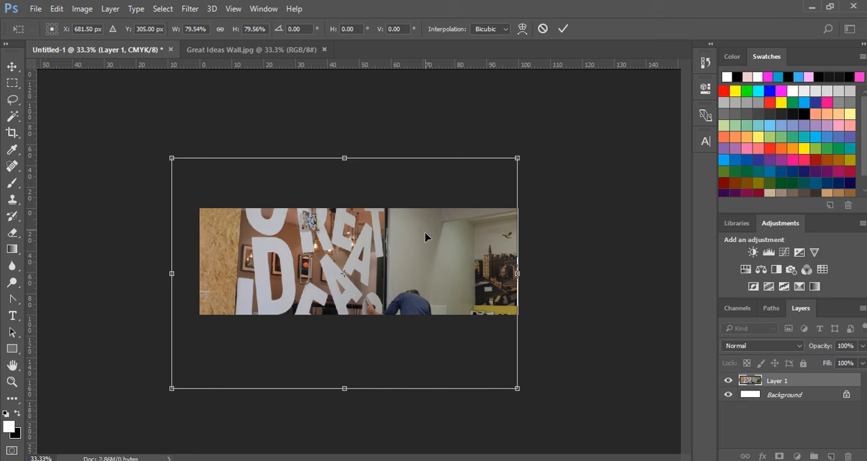
- Move the photo up until the kneeling man and the paper scraps lie within the canvas, and apply the transform
{"action": "left_click_drag", "start_coordinate": [427, 230], "coordinate": [424, 176]}
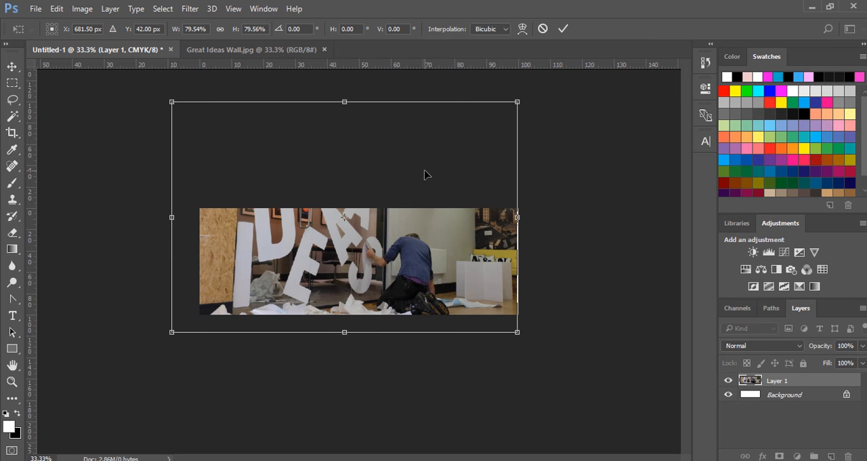
{"action": "key", "text": "Return"}
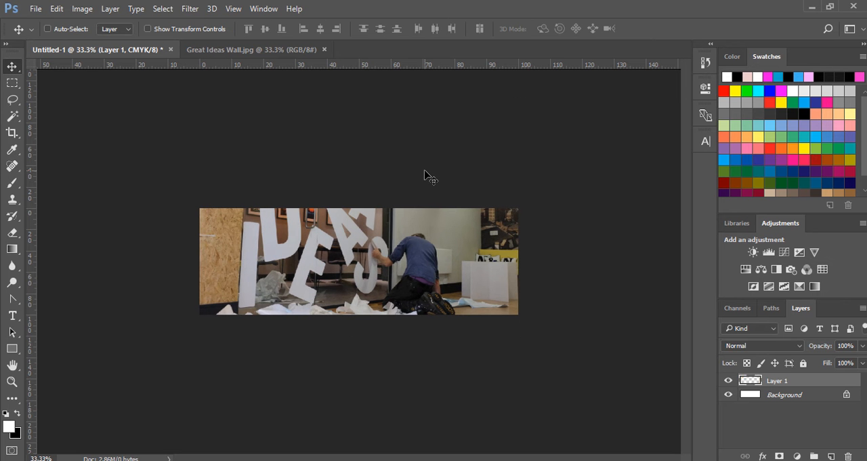
{"action": "key", "text": "ctrl+plus"}
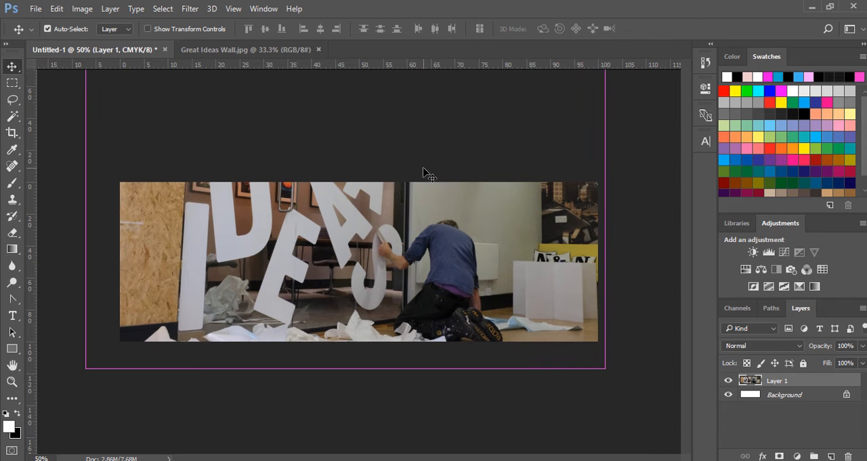
{"action": "key", "text": "ctrl+plus"}
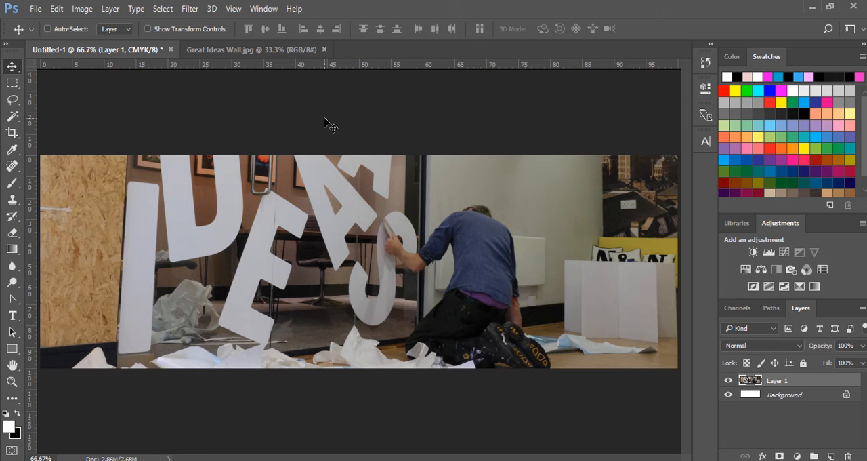
- Open CC_Logo.png and copy the logo onto the lower right part of the banner photo as a new layer
{"action": "left_click", "coordinate": [38, 11]}
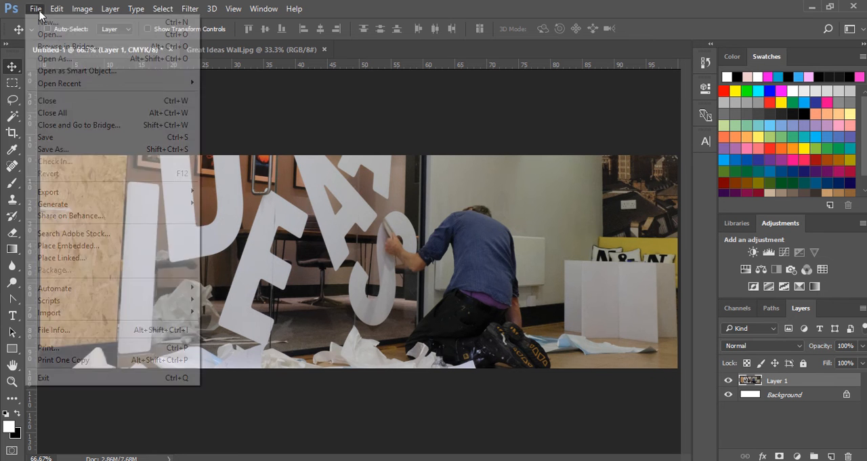
{"action": "left_click", "coordinate": [50, 34]}
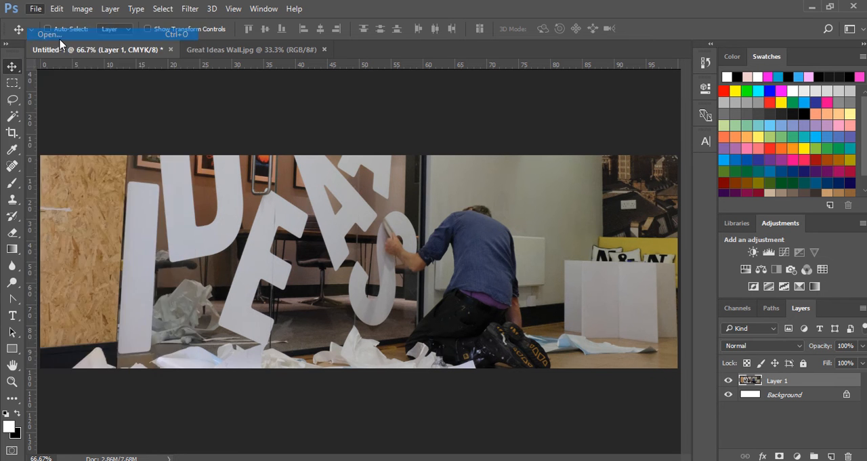
{"action": "left_click", "coordinate": [186, 95]}
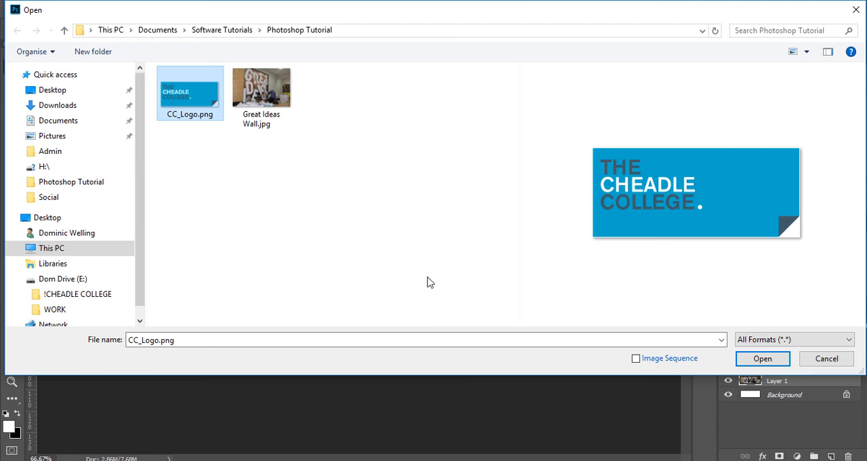
{"action": "left_click", "coordinate": [762, 358]}
{"action": "left_click_drag", "start_coordinate": [323, 258], "coordinate": [554, 328]}
{"action": "left_click", "coordinate": [728, 380]}
{"action": "left_click", "coordinate": [728, 380]}
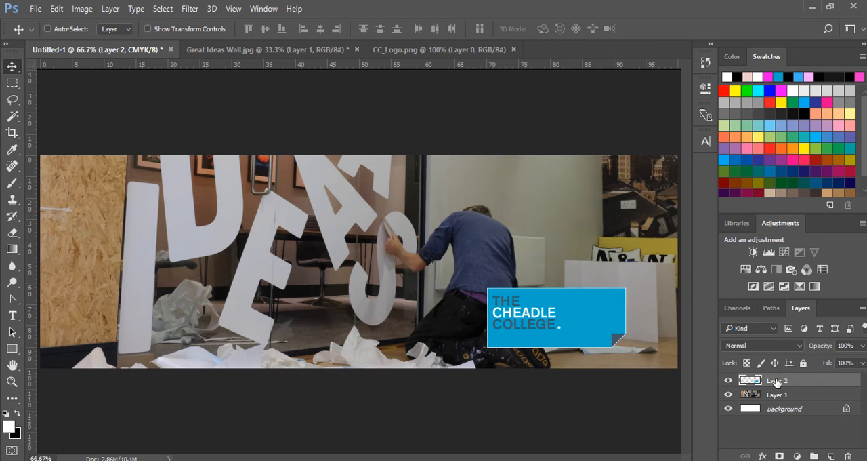
- Rename the layer holding the college logo to "logo"
{"action": "double_click", "coordinate": [777, 382]}
{"action": "type", "text": "lo"}
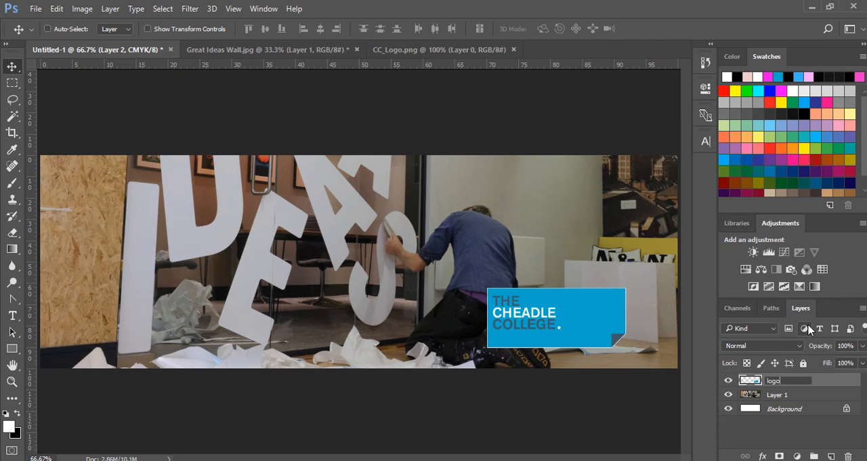
{"action": "type", "text": "go"}
{"action": "key", "text": "Return"}
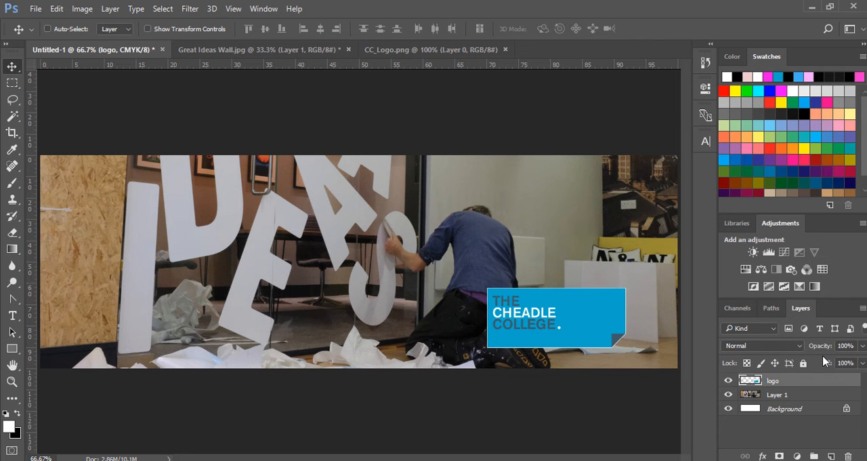
- Rename the layer holding the wall photo to "Image"
{"action": "double_click", "coordinate": [772, 395]}
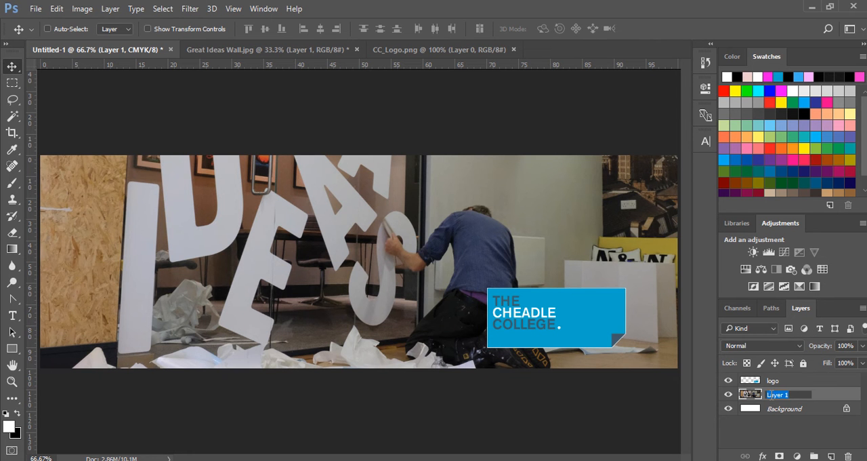
{"action": "type", "text": "Image"}
{"action": "key", "text": "Return"}
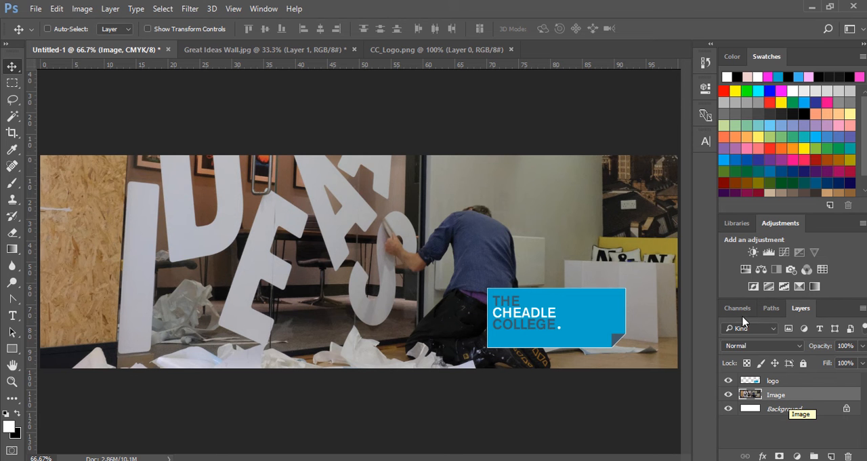
- Add a Hue/Saturation adjustment above the Image layer with hue +71, saturation +28 and lightness +39
{"action": "left_click", "coordinate": [746, 269]}
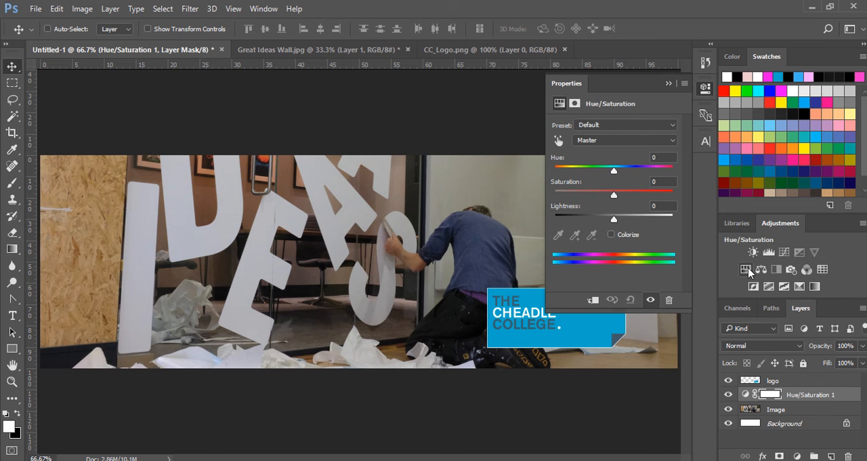
{"action": "left_click_drag", "start_coordinate": [614, 170], "coordinate": [646, 174]}
{"action": "left_click_drag", "start_coordinate": [613, 218], "coordinate": [656, 227]}
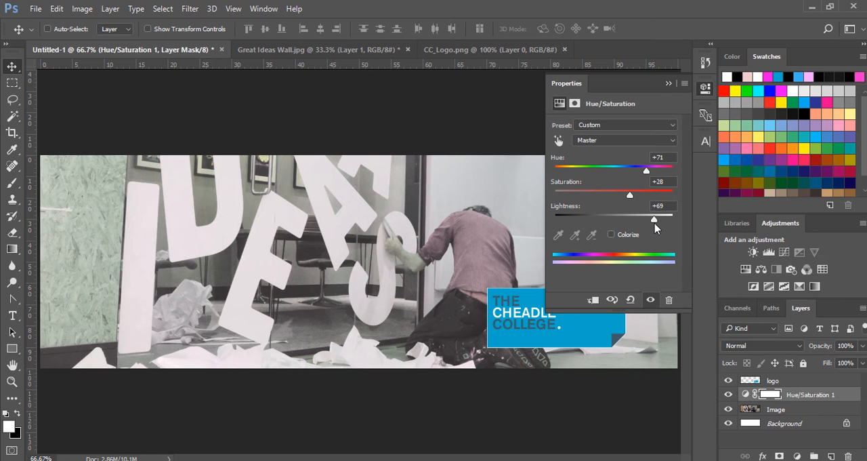
{"action": "left_click_drag", "start_coordinate": [655, 225], "coordinate": [637, 223]}
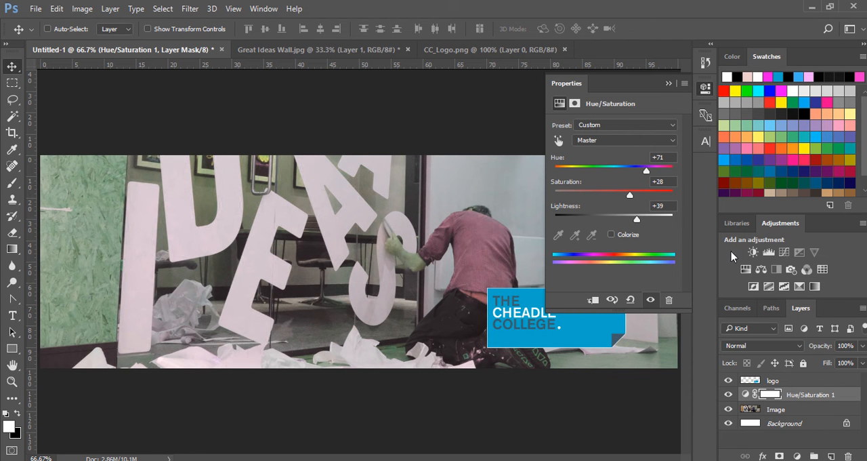
- Add a Curves adjustment with points at input 26, output 18, at input 76, output 99, and at input 0, output 4
{"action": "left_click", "coordinate": [782, 255]}
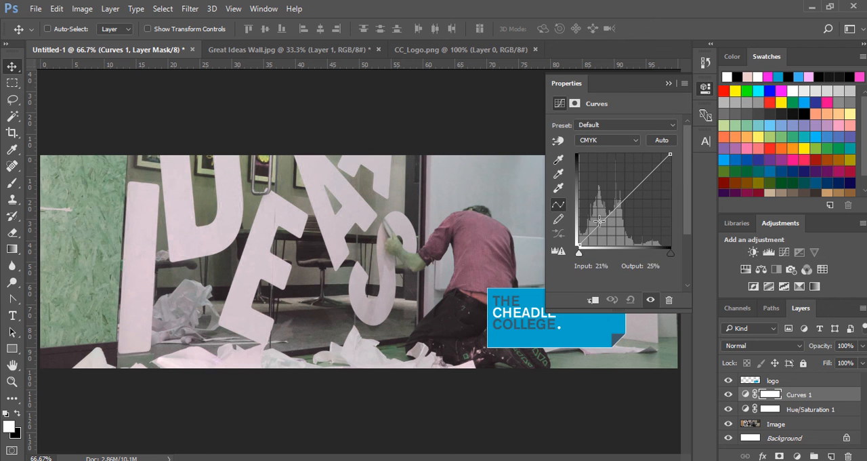
{"action": "left_click_drag", "start_coordinate": [600, 224], "coordinate": [603, 228]}
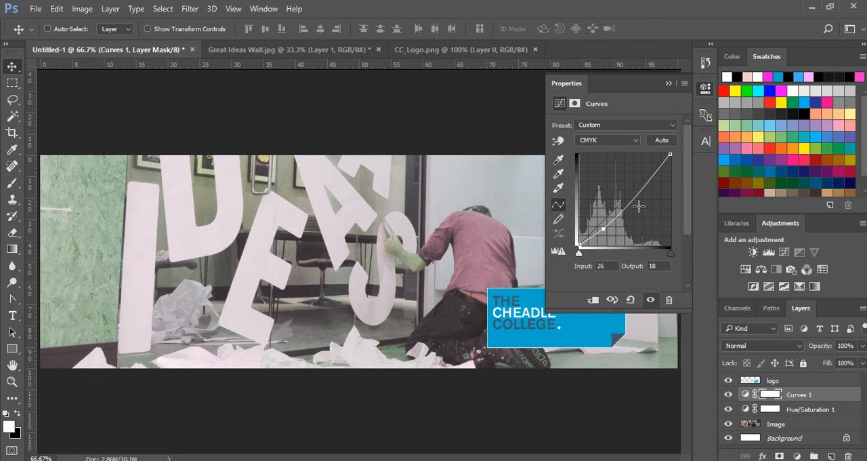
{"action": "left_click_drag", "start_coordinate": [670, 154], "coordinate": [648, 155]}
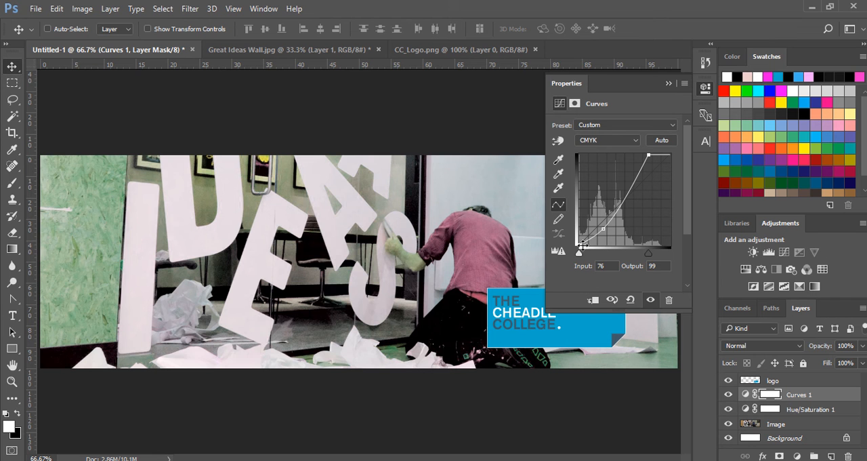
{"action": "left_click_drag", "start_coordinate": [578, 245], "coordinate": [578, 242]}
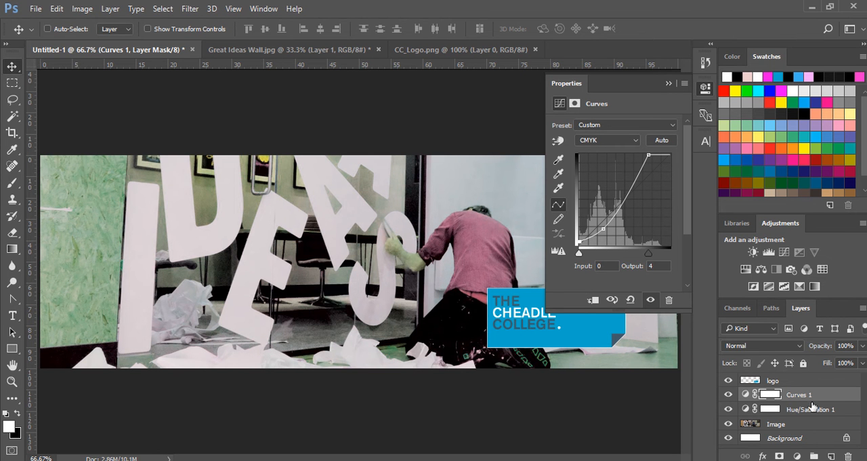
- Hide the Curves and Hue/Saturation adjustments and show them again to compare the photo with and without them
{"action": "left_click", "coordinate": [728, 394]}
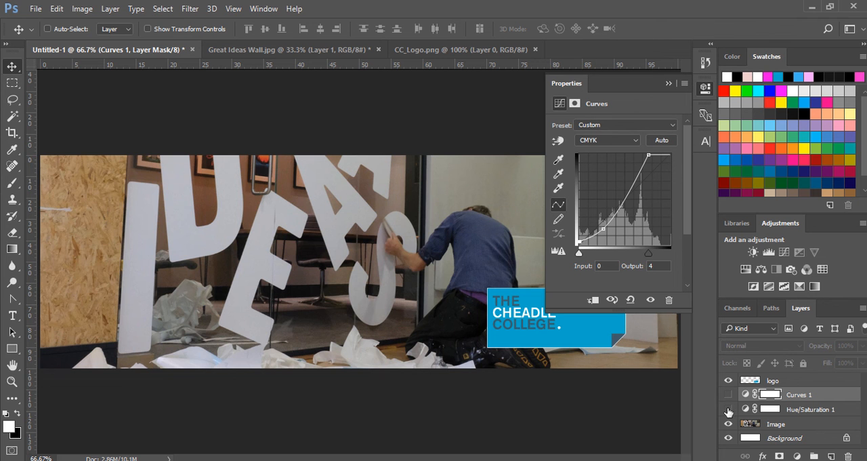
{"action": "left_click", "coordinate": [728, 410]}
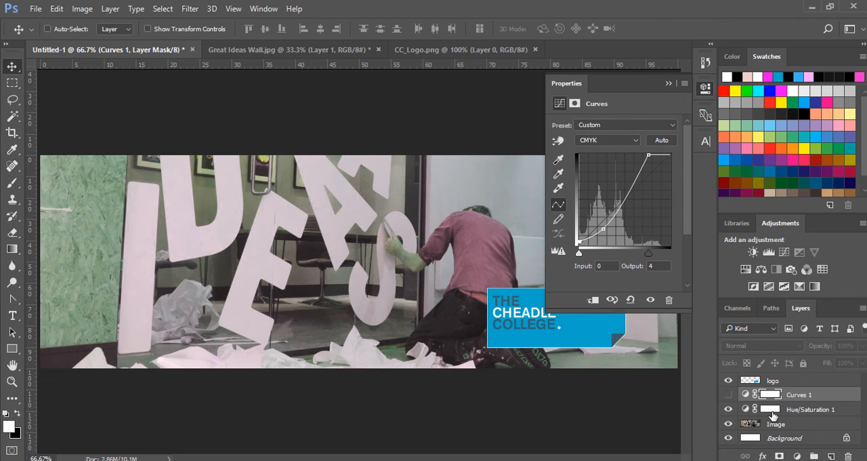
{"action": "left_click", "coordinate": [729, 394]}
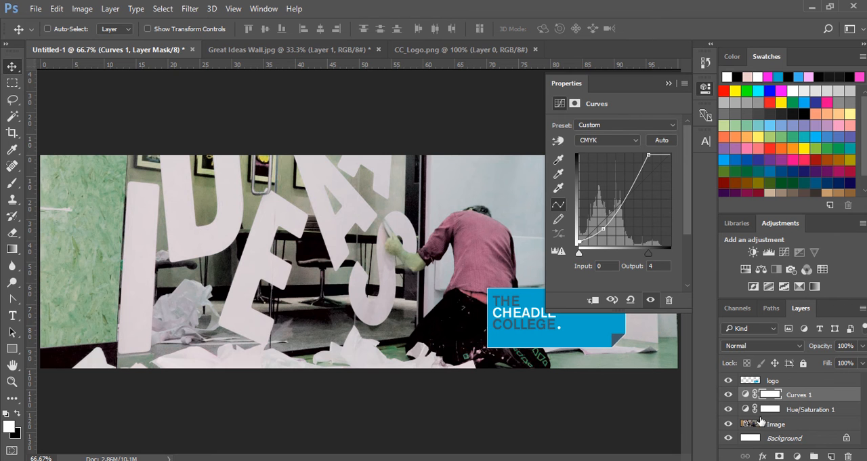
- Add the text "WELCOME TO MEDIA" in white 146 pt Cubano across the photo on a new layer above the logo
{"action": "left_click", "coordinate": [783, 381]}
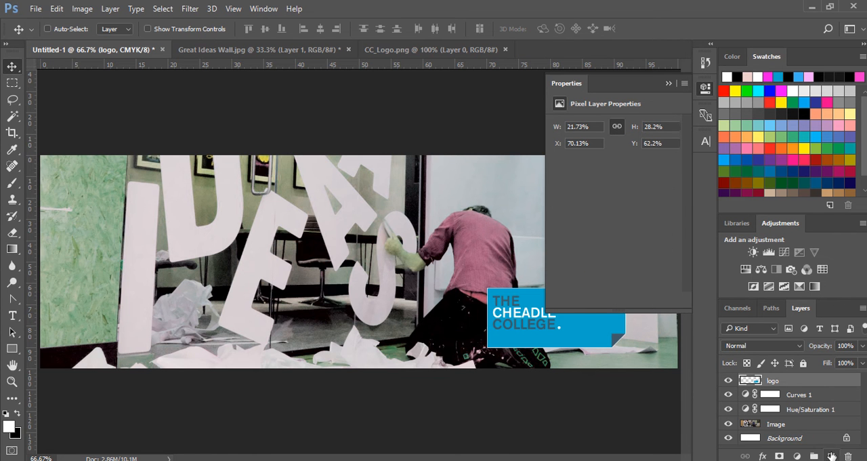
{"action": "left_click", "coordinate": [832, 455]}
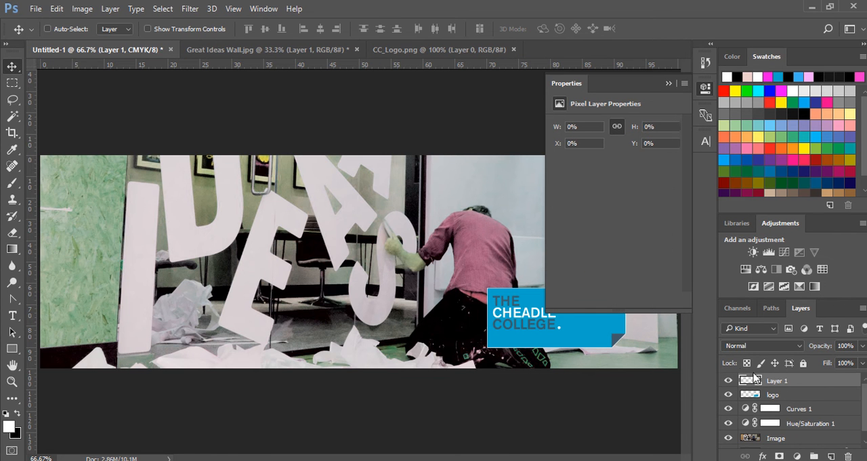
{"action": "key", "text": "t"}
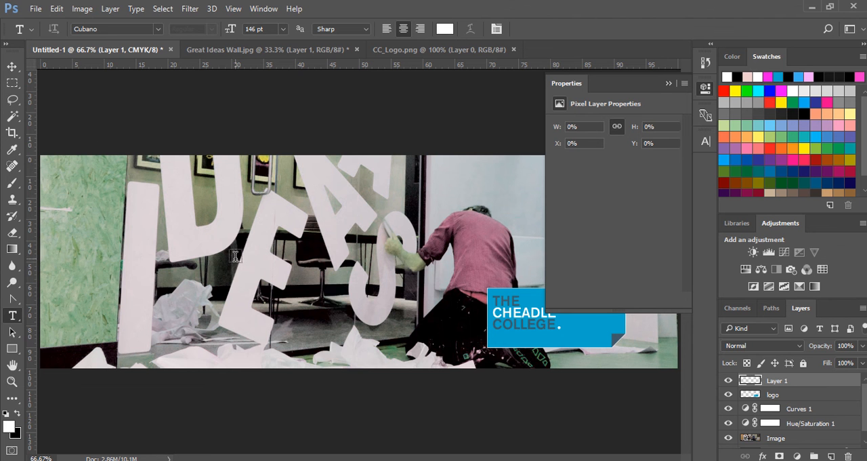
{"action": "left_click", "coordinate": [245, 215]}
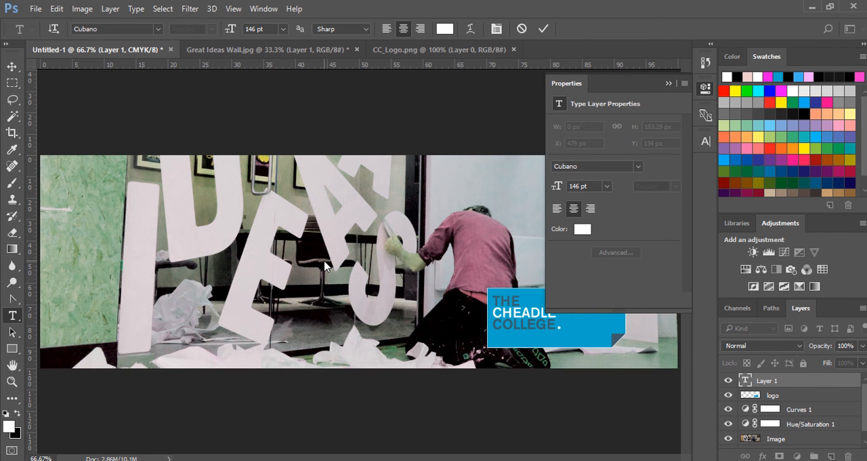
{"action": "type", "text": "KJDSD"}
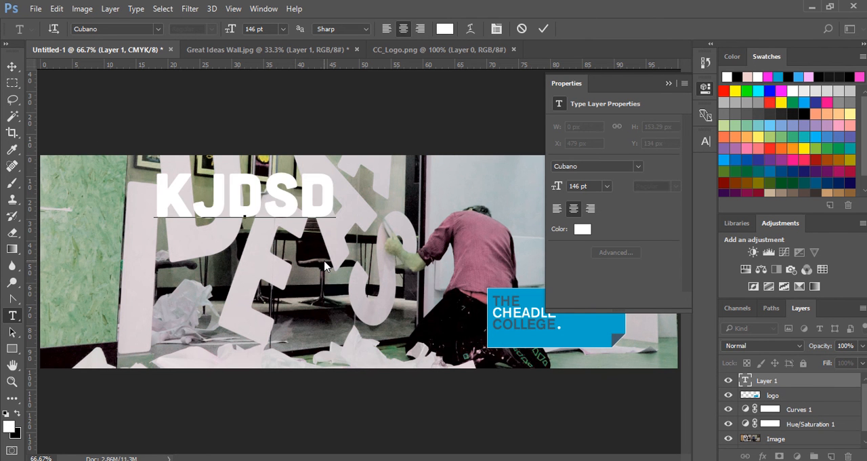
{"action": "key", "text": "BackSpace"}
{"action": "key", "text": "BackSpace"}
{"action": "key", "text": "BackSpace"}
{"action": "key", "text": "BackSpace"}
{"action": "key", "text": "BackSpace"}
{"action": "type", "text": "WE"}
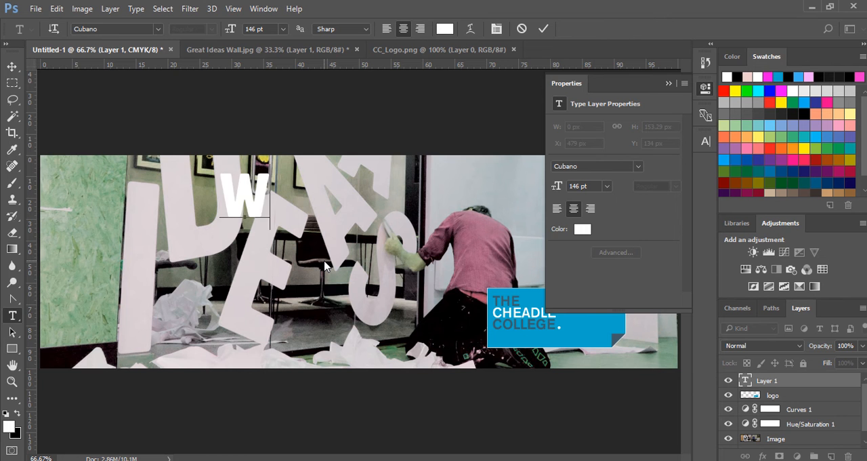
{"action": "key", "text": "BackSpace"}
{"action": "key", "text": "BackSpace"}
{"action": "type", "text": "WEL"}
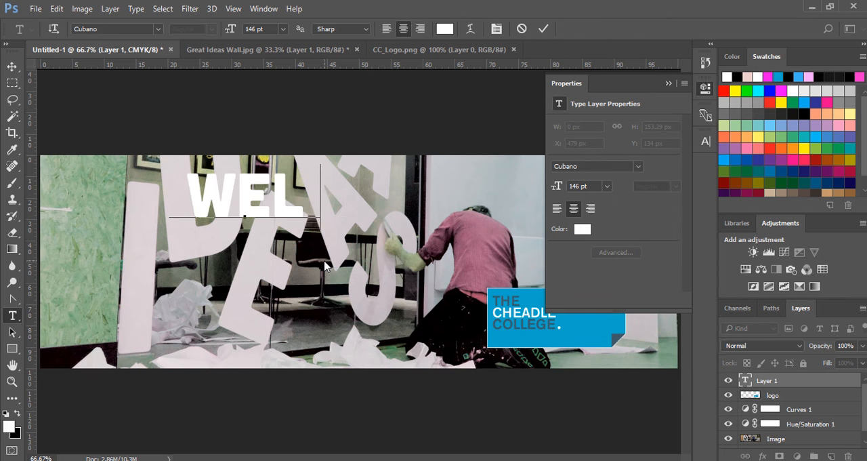
{"action": "type", "text": "COME TO MEDIA"}
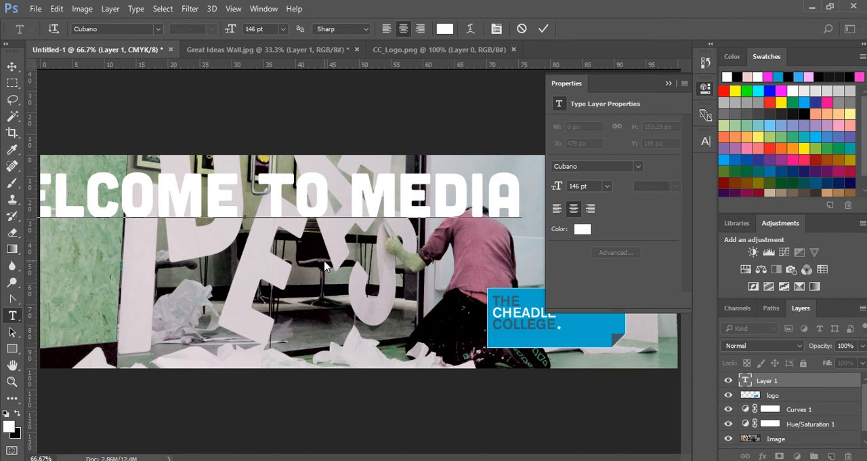
- Scale the WELCOME TO MEDIA text proportionally to about 78.6% and move it fully onto the canvas, just above the logo
{"action": "left_click", "coordinate": [15, 66]}
{"action": "key", "text": "ctrl+t"}
{"action": "left_click_drag", "start_coordinate": [408, 203], "coordinate": [408, 223]}
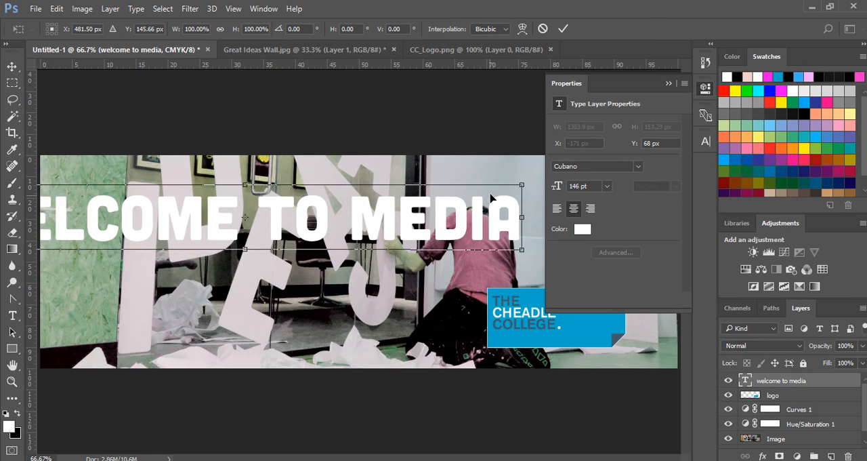
{"action": "left_click_drag", "start_coordinate": [522, 185], "coordinate": [397, 220]}
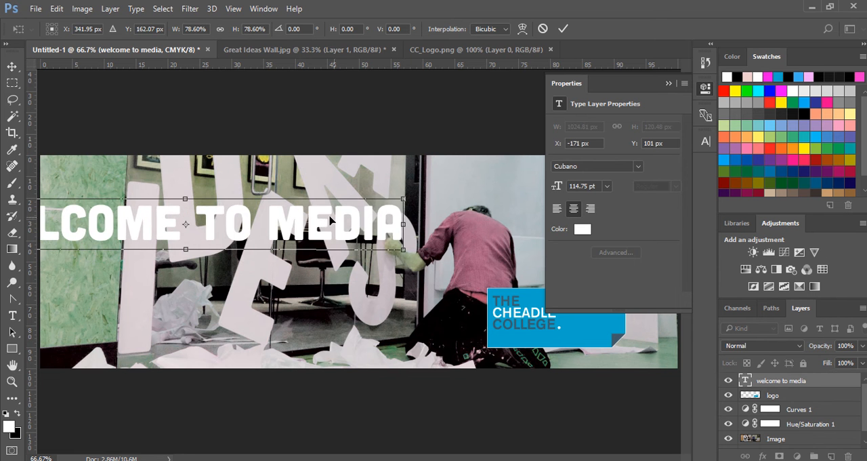
{"action": "left_click_drag", "start_coordinate": [324, 220], "coordinate": [468, 250]}
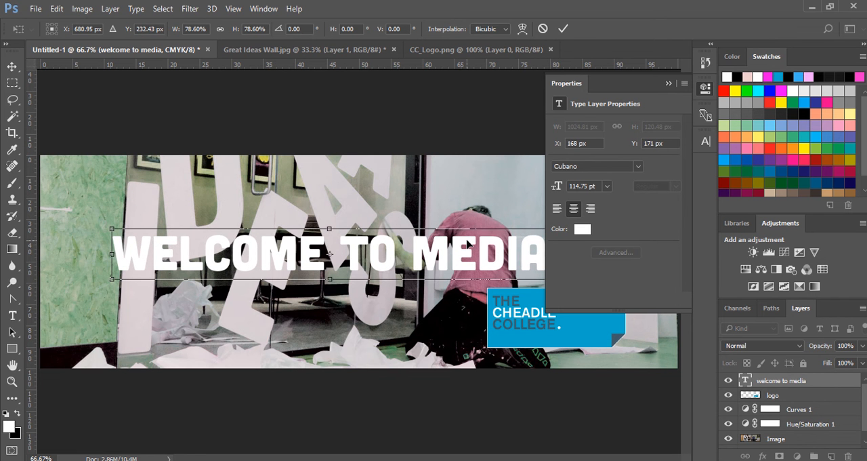
{"action": "key", "text": "Return"}
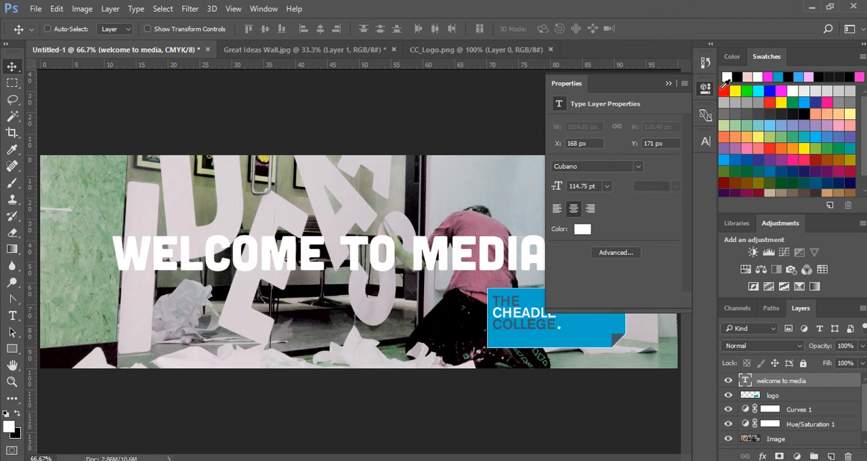
{"action": "left_click", "coordinate": [707, 88]}
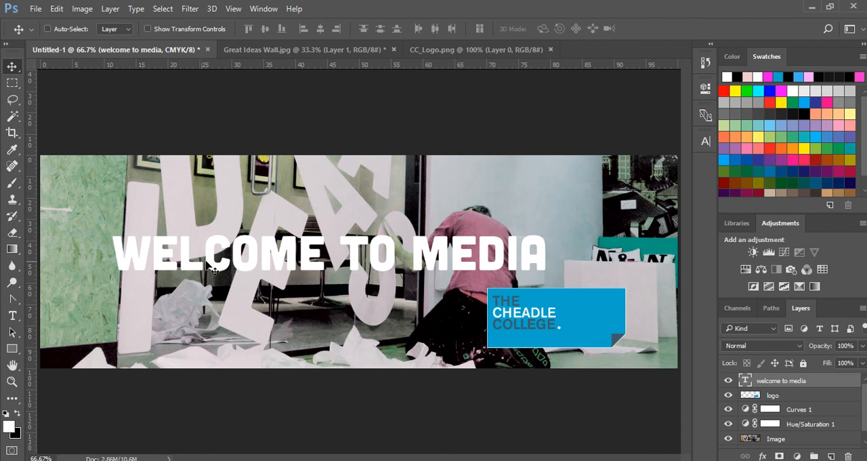
{"action": "left_click_drag", "start_coordinate": [242, 269], "coordinate": [245, 268]}
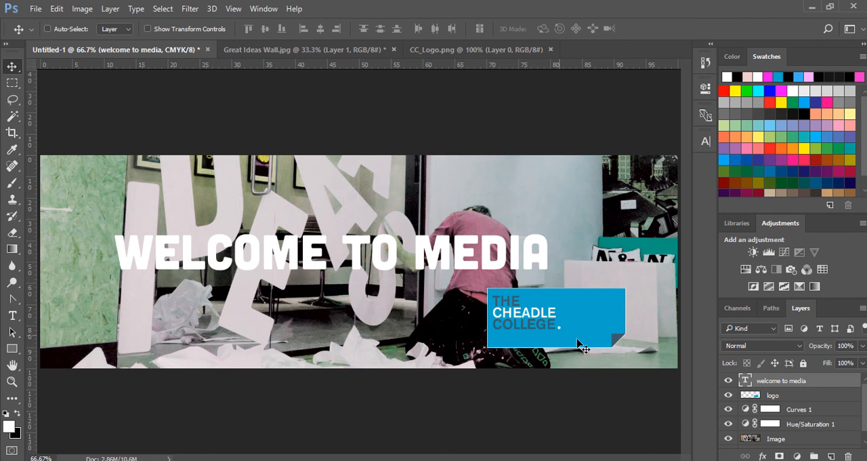
- Recolour the WELCOME TO MEDIA text light blue and nudge it slightly into place
{"action": "double_click", "coordinate": [746, 380]}
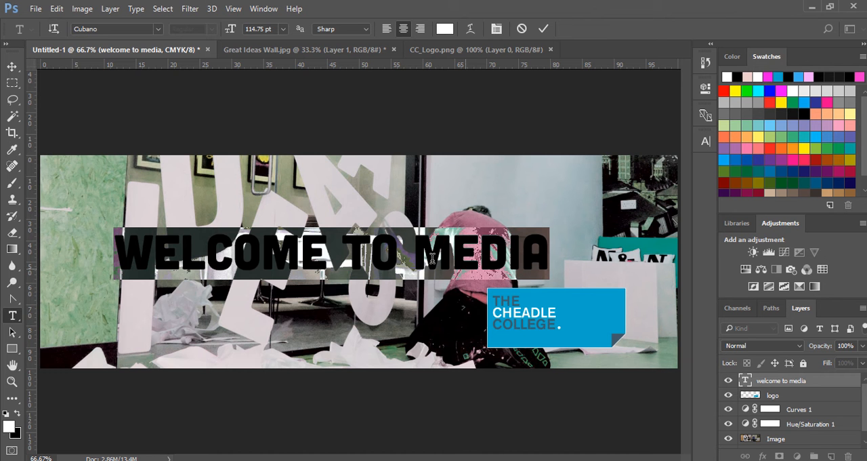
{"action": "left_click", "coordinate": [17, 416]}
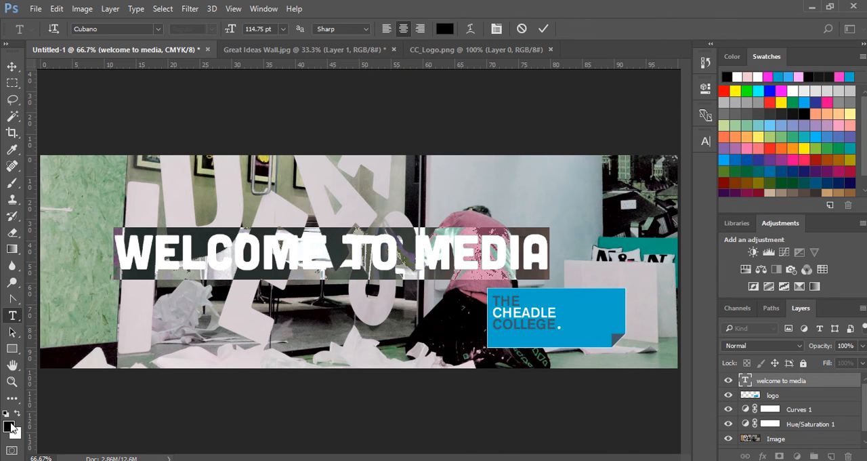
{"action": "left_click", "coordinate": [11, 427]}
{"action": "left_click", "coordinate": [317, 130]}
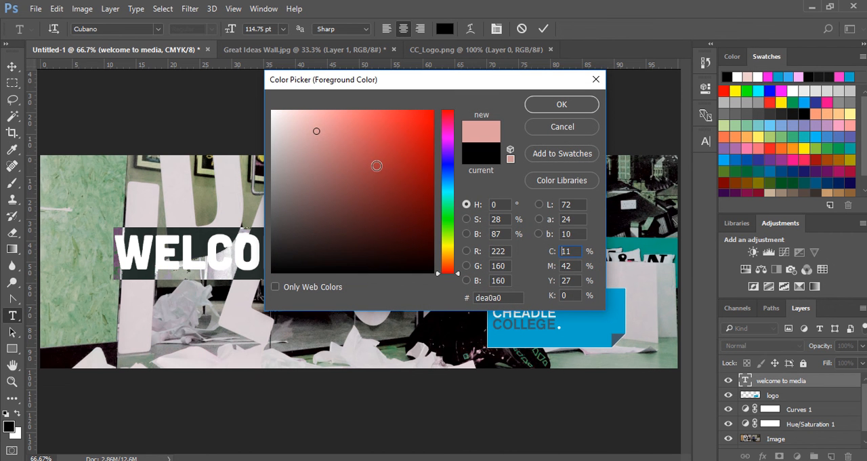
{"action": "left_click", "coordinate": [443, 191]}
{"action": "left_click", "coordinate": [389, 124]}
{"action": "left_click", "coordinate": [562, 105]}
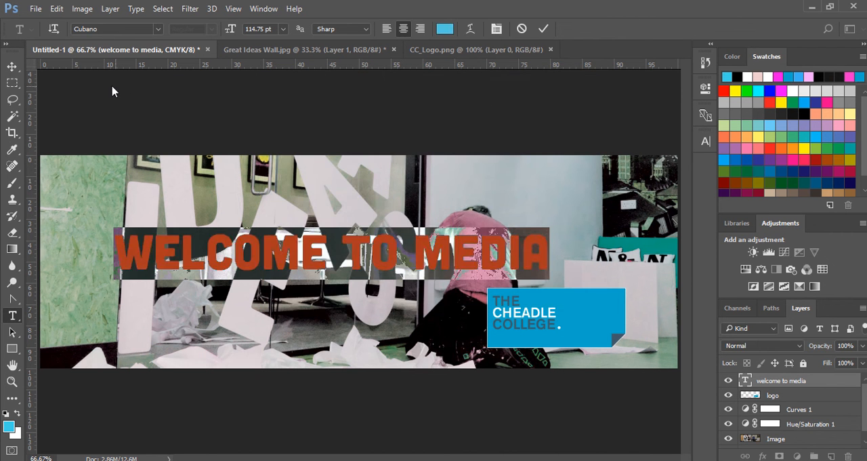
{"action": "left_click", "coordinate": [12, 66]}
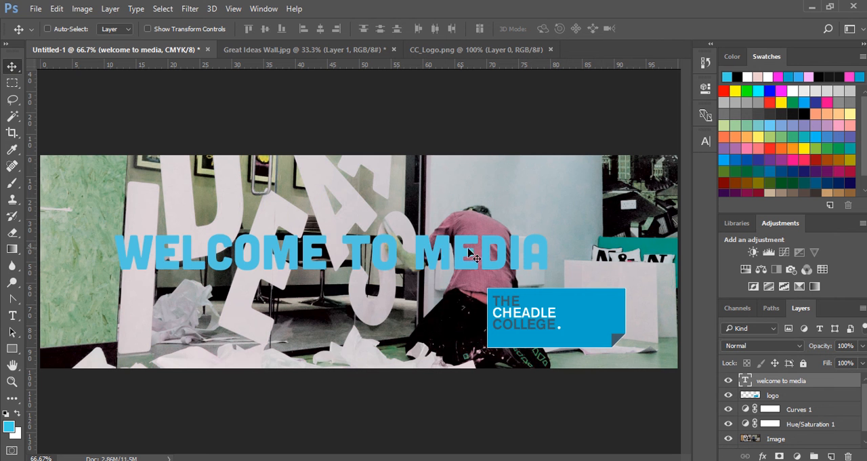
{"action": "left_click_drag", "start_coordinate": [462, 252], "coordinate": [461, 255]}
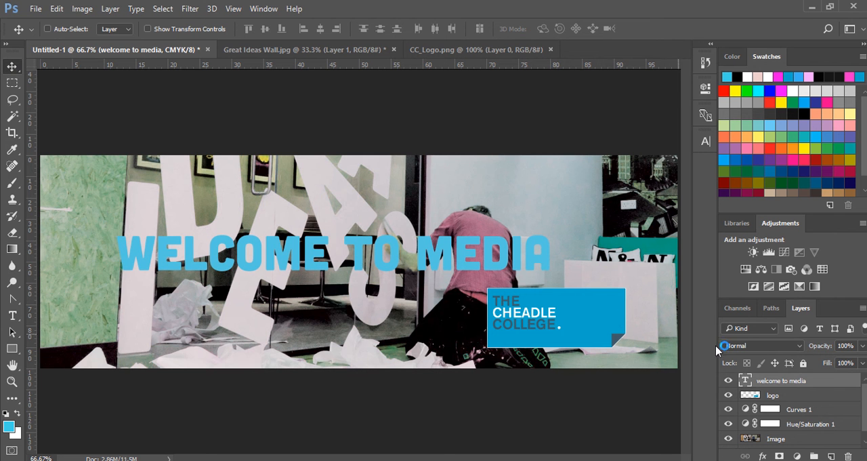
- Add a Drop Shadow layer style to the WELCOME TO MEDIA text
{"action": "double_click", "coordinate": [823, 384]}
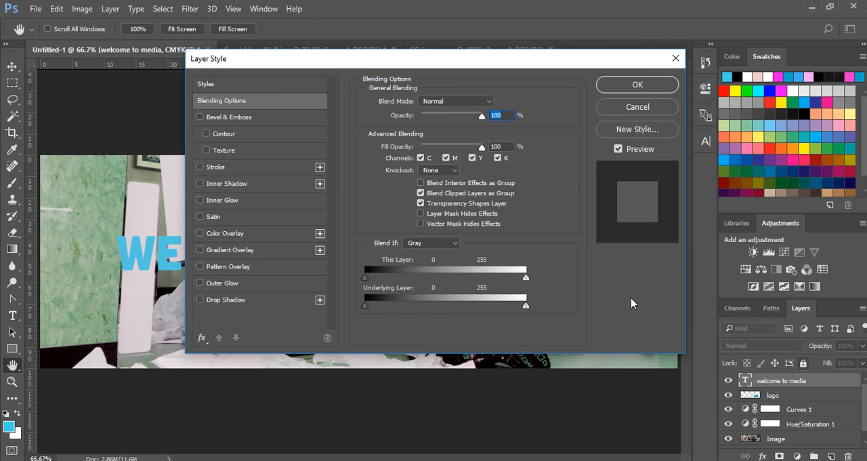
{"action": "left_click_drag", "start_coordinate": [391, 66], "coordinate": [520, 78]}
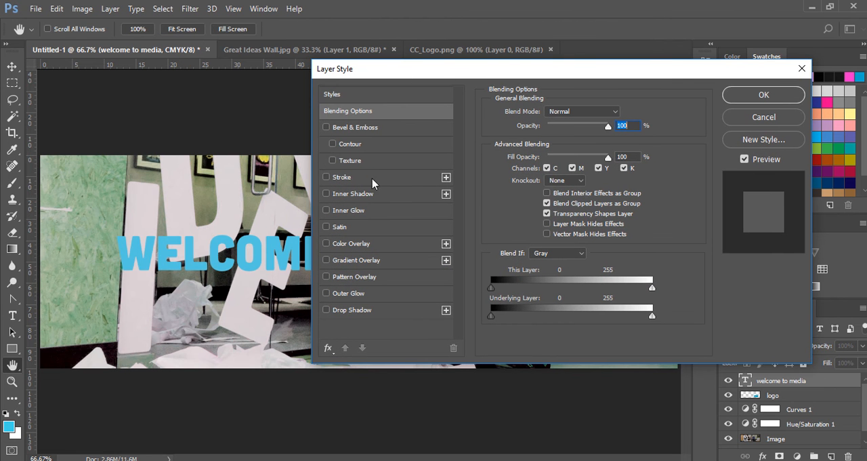
{"action": "left_click", "coordinate": [359, 311]}
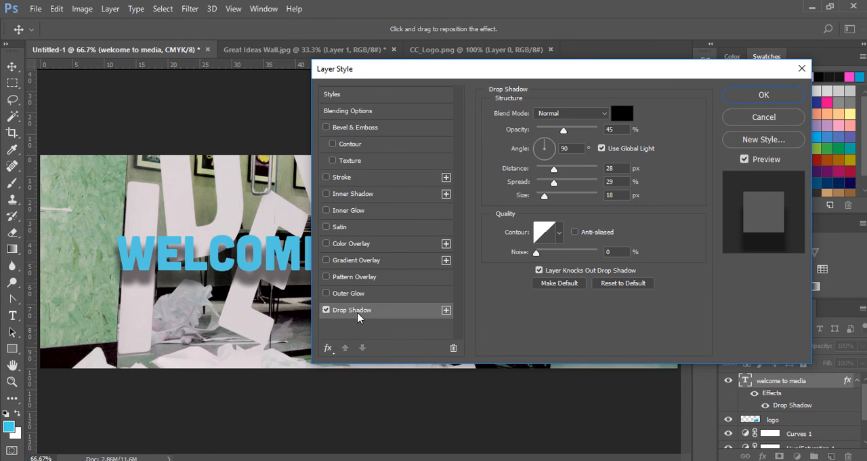
- Set the text's drop shadow to 26% opacity, 8 px distance, 15% spread and 16 px size, and apply it
{"action": "left_click", "coordinate": [546, 169]}
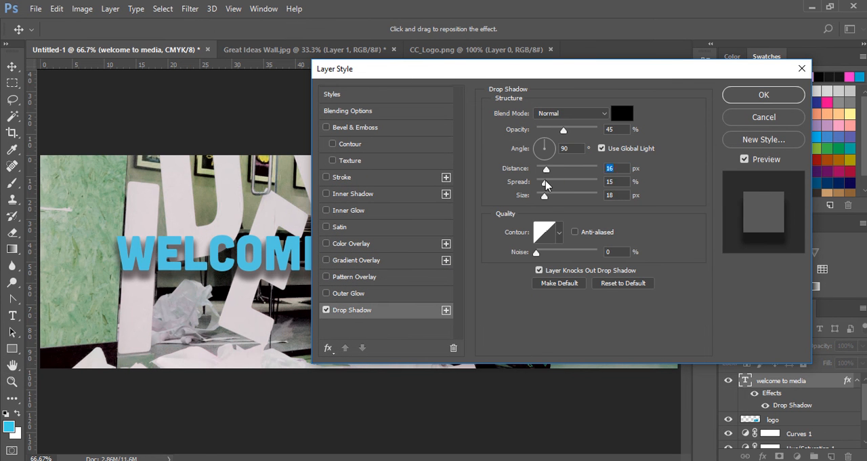
{"action": "left_click", "coordinate": [544, 182]}
{"action": "left_click", "coordinate": [545, 195]}
{"action": "left_click_drag", "start_coordinate": [545, 196], "coordinate": [543, 198]}
{"action": "left_click", "coordinate": [552, 130]}
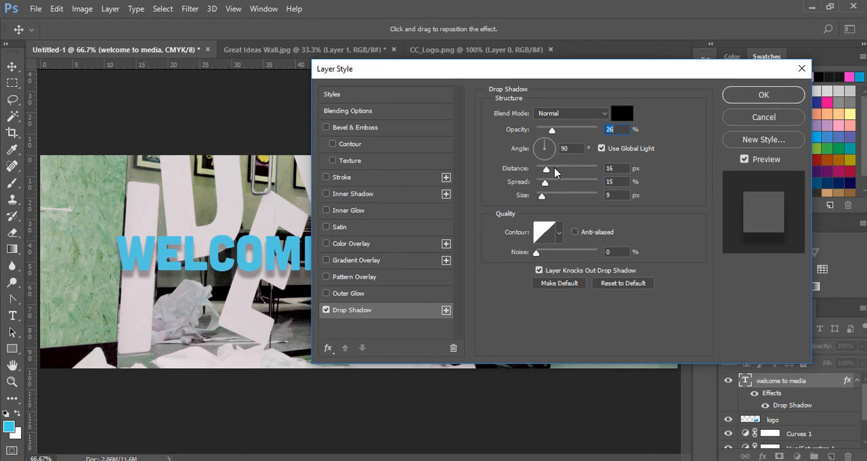
{"action": "left_click_drag", "start_coordinate": [554, 168], "coordinate": [544, 197]}
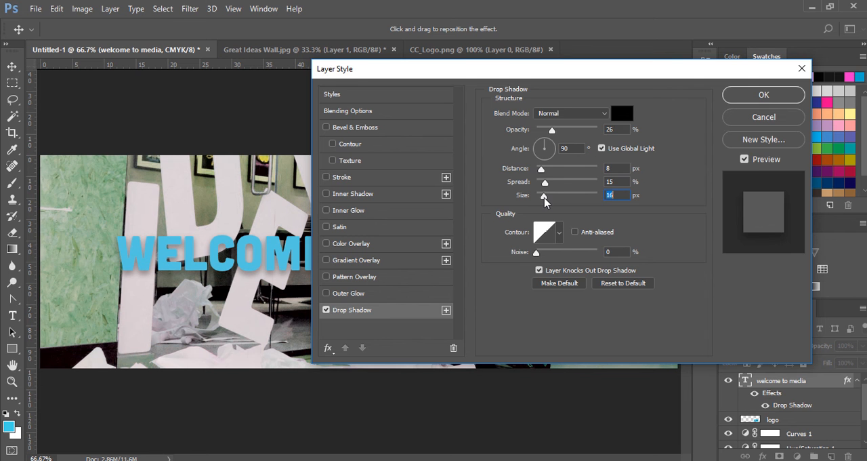
{"action": "left_click", "coordinate": [764, 95]}
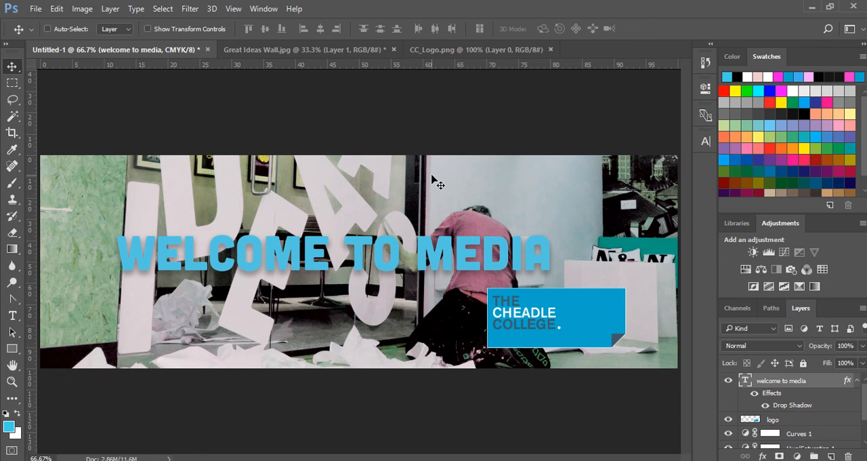
{"action": "key", "text": "ctrl+1"}
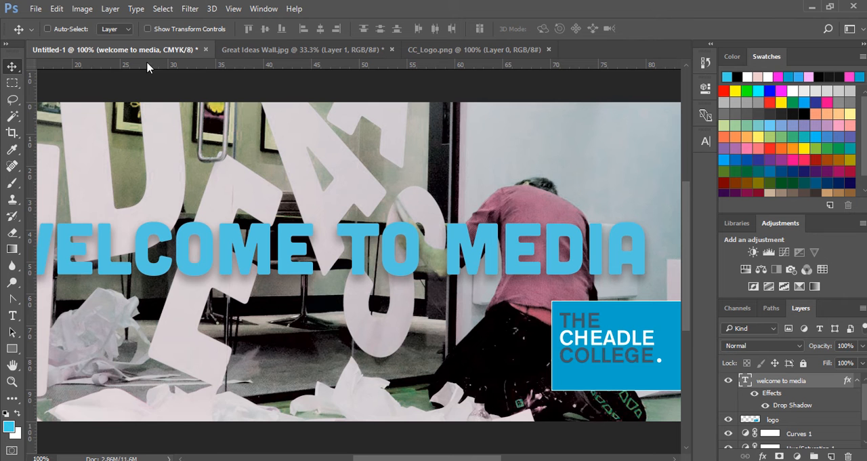
{"action": "key", "text": "ctrl+plus"}
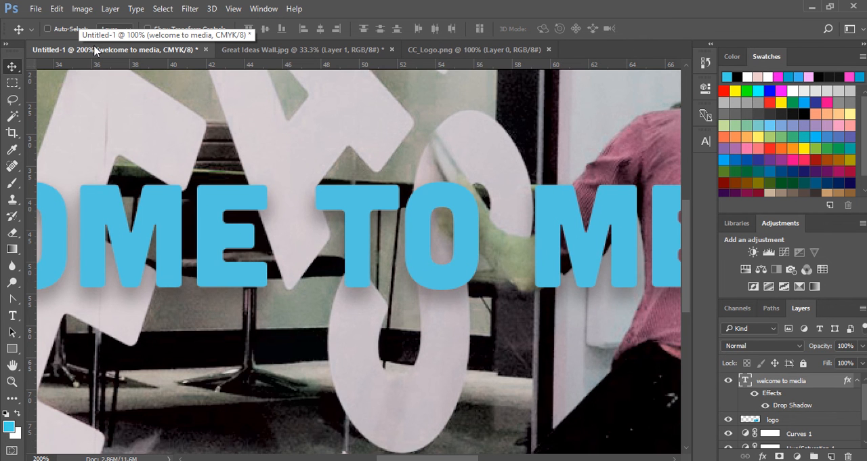
{"action": "key", "text": "ctrl+minus"}
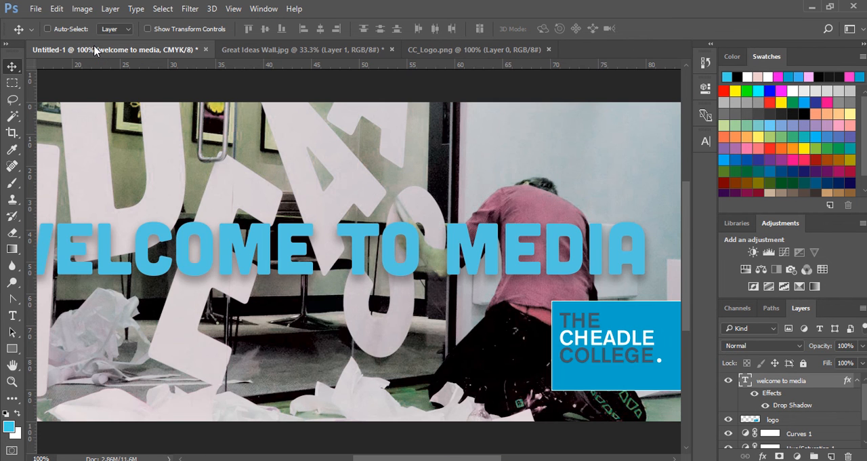
{"action": "key", "text": "ctrl+minus"}
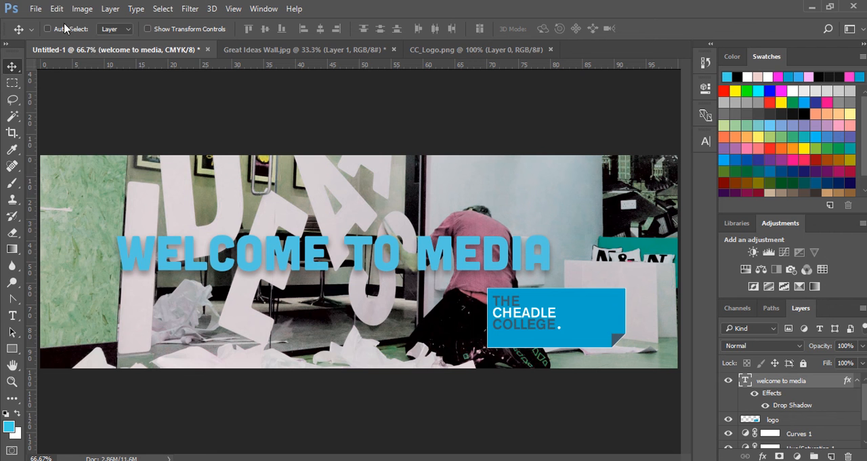
- Save the header as a JPEG named "Great Ideas T" in the Photoshop Tutorial folder, with maximum quality 12 and progressive format
{"action": "left_click", "coordinate": [35, 9]}
{"action": "left_click", "coordinate": [60, 151]}
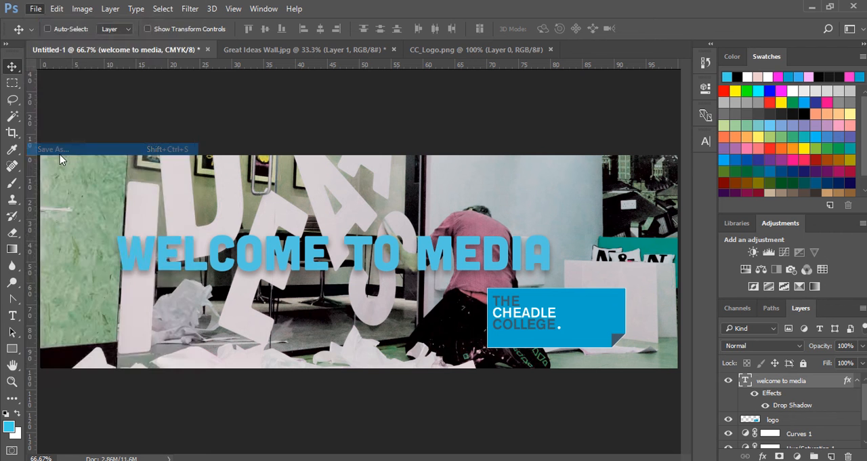
{"action": "left_click", "coordinate": [168, 330]}
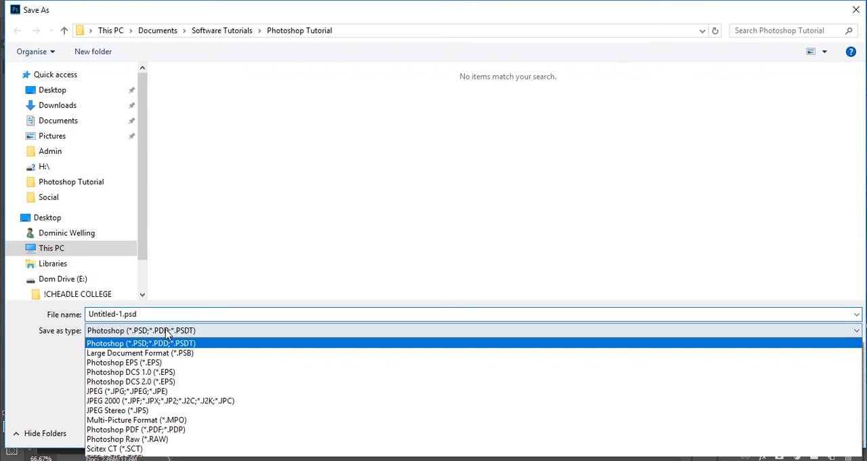
{"action": "left_click", "coordinate": [166, 391]}
{"action": "left_click", "coordinate": [179, 312]}
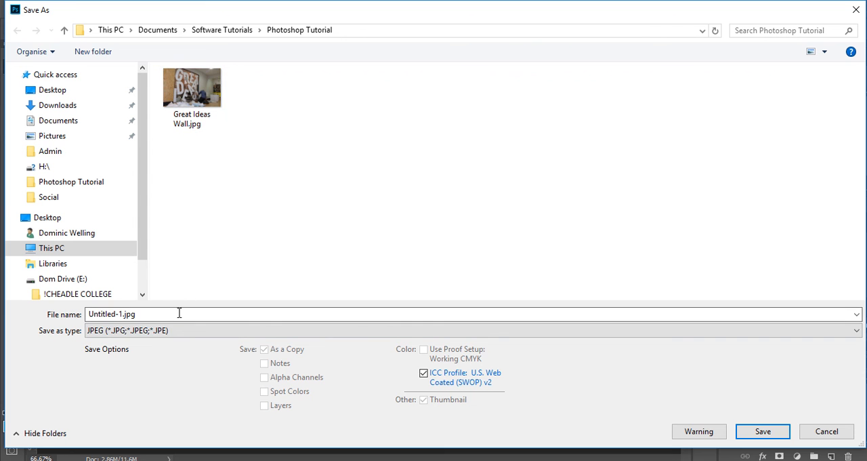
{"action": "type", "text": "G"}
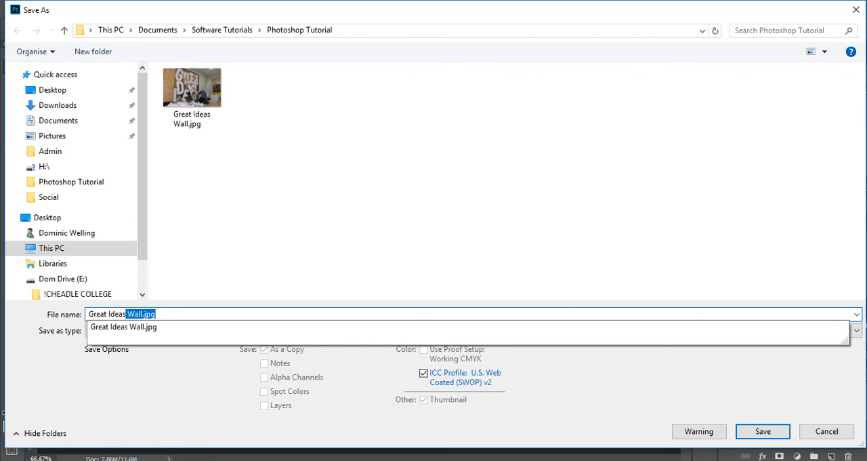
{"action": "type", "text": "reat Ideas SM"}
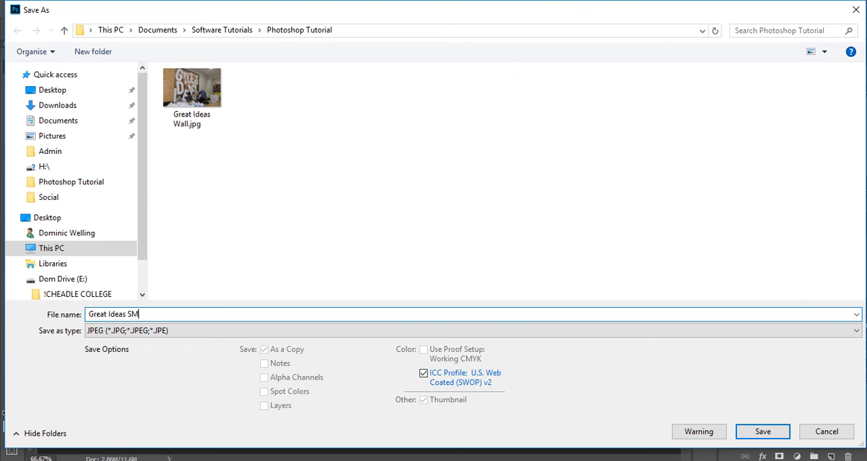
{"action": "key", "text": "BackSpace"}
{"action": "key", "text": "BackSpace"}
{"action": "type", "text": "T"}
{"action": "key", "text": "Return"}
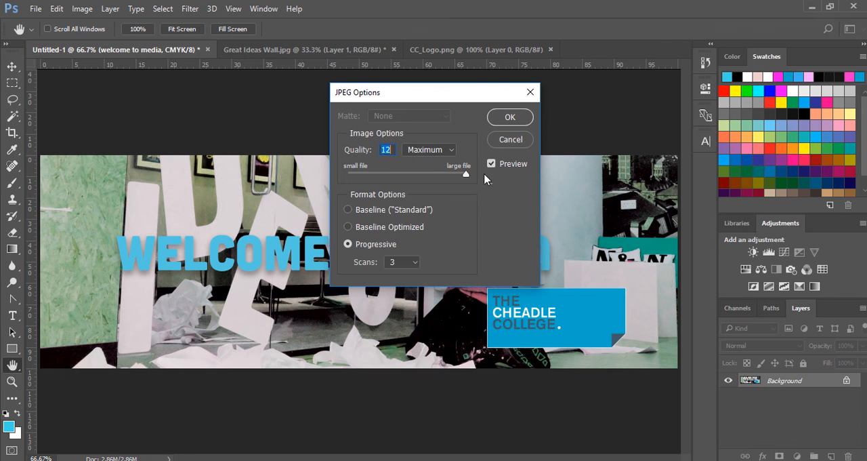
{"action": "left_click", "coordinate": [507, 119]}
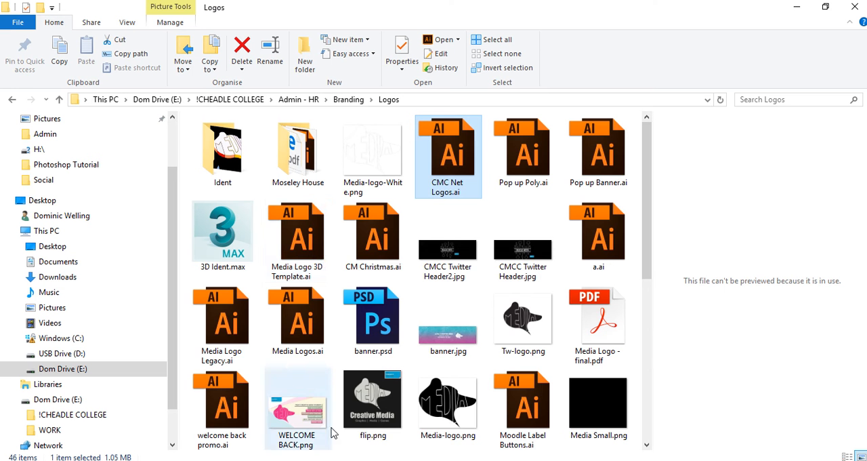
- Switch to File Explorer and browse the Pictures and Desktop locations to find the saved JPEG
{"action": "left_click", "coordinate": [53, 121]}
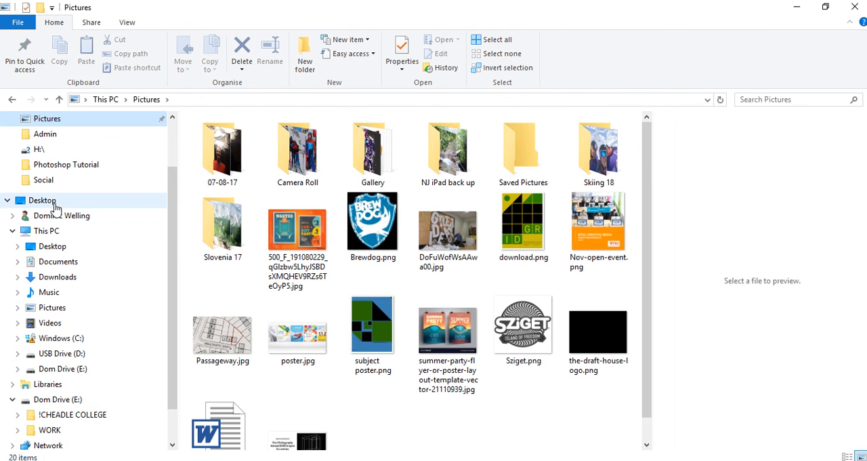
{"action": "left_click", "coordinate": [54, 201]}
{"action": "scroll", "coordinate": [74, 162], "scroll_direction": "up", "scroll_amount": 2}
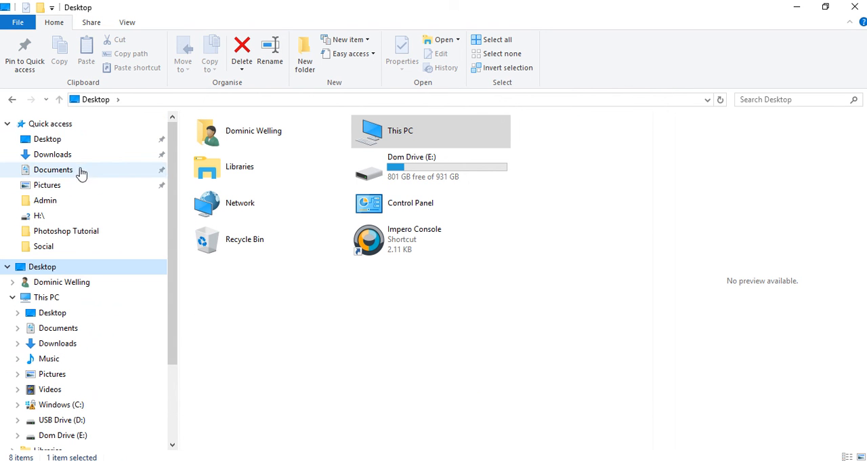